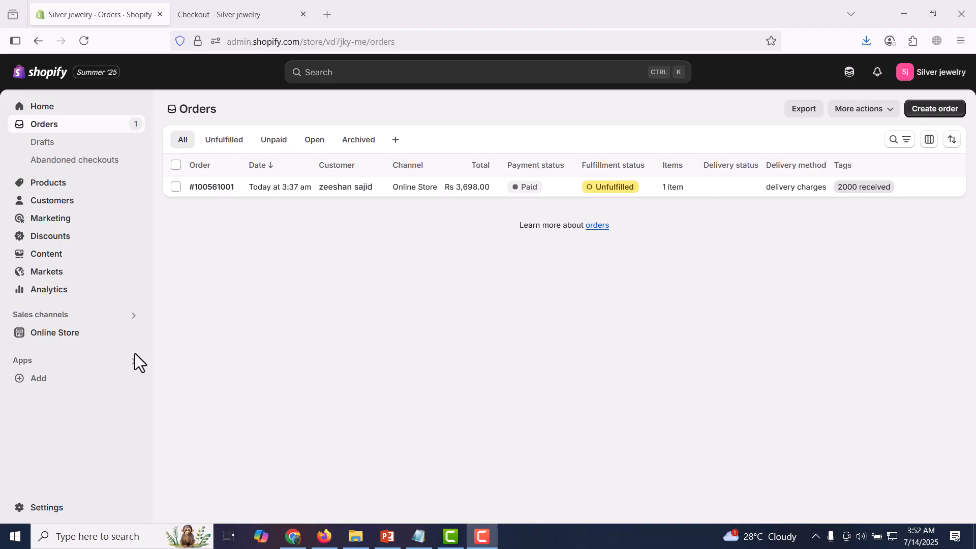
- Open the Shopify App Store from the store's app and sales channel settings
left_click(58, 384)
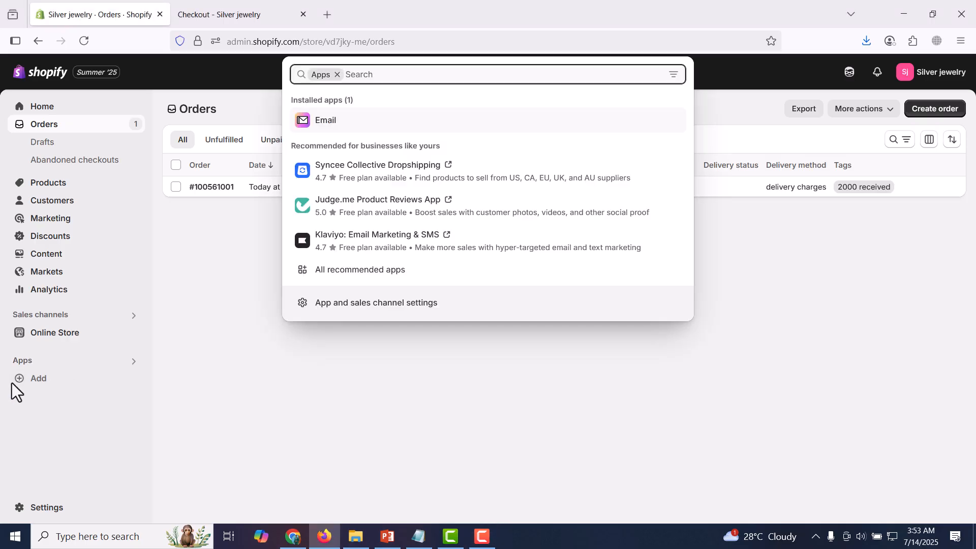
left_click(374, 304)
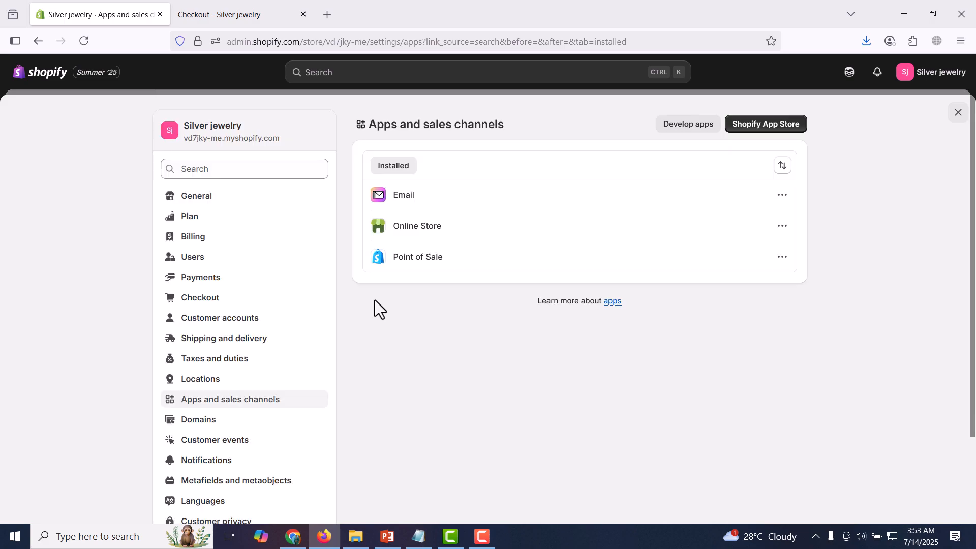
left_click(767, 125)
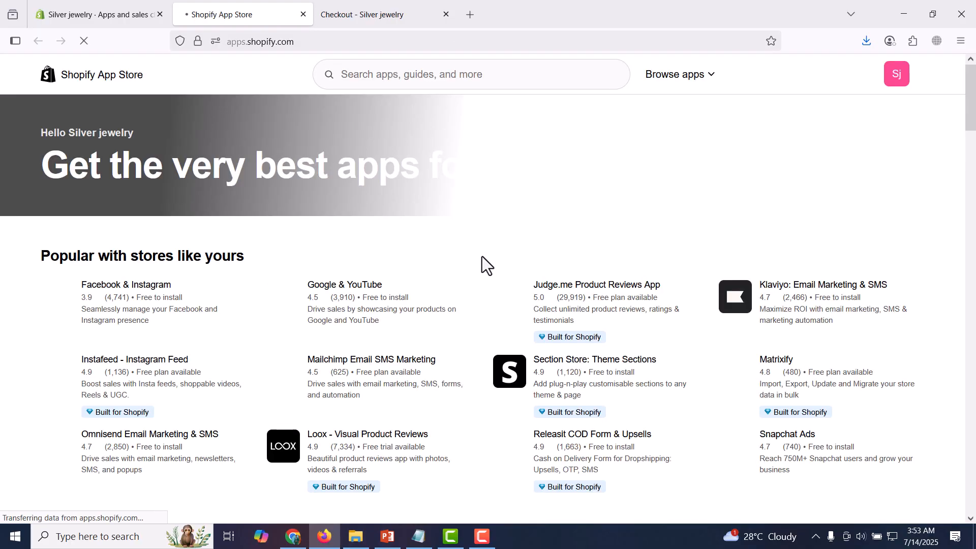
- Search the app store for "whatsapp button" and open the Dondy: WhatsApp Marketing+Chat listing
left_click(414, 74)
type("whatsa")
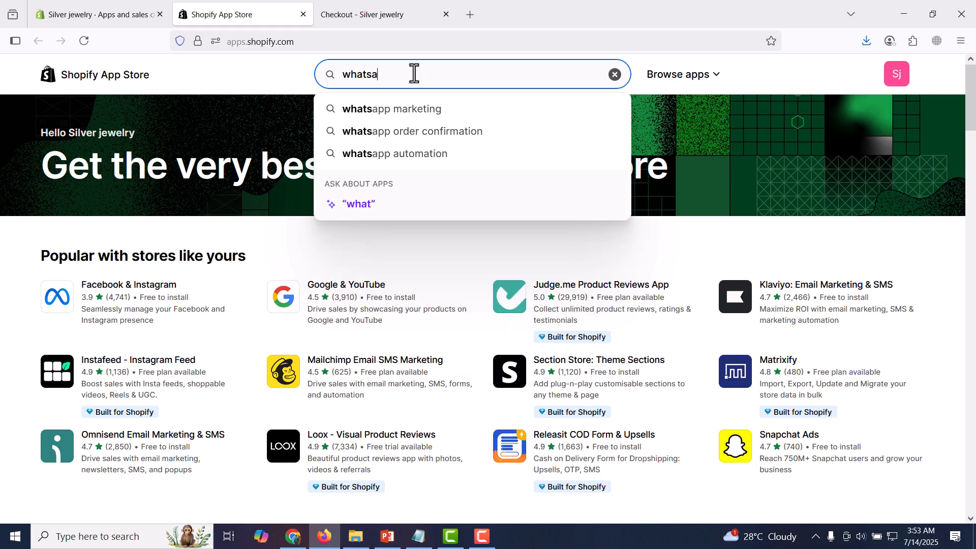
type("pp button")
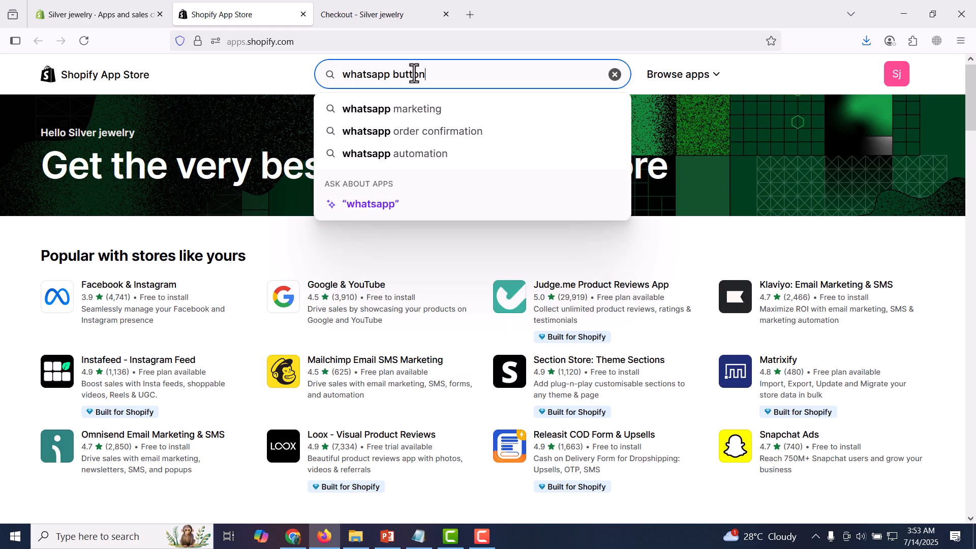
key("Return")
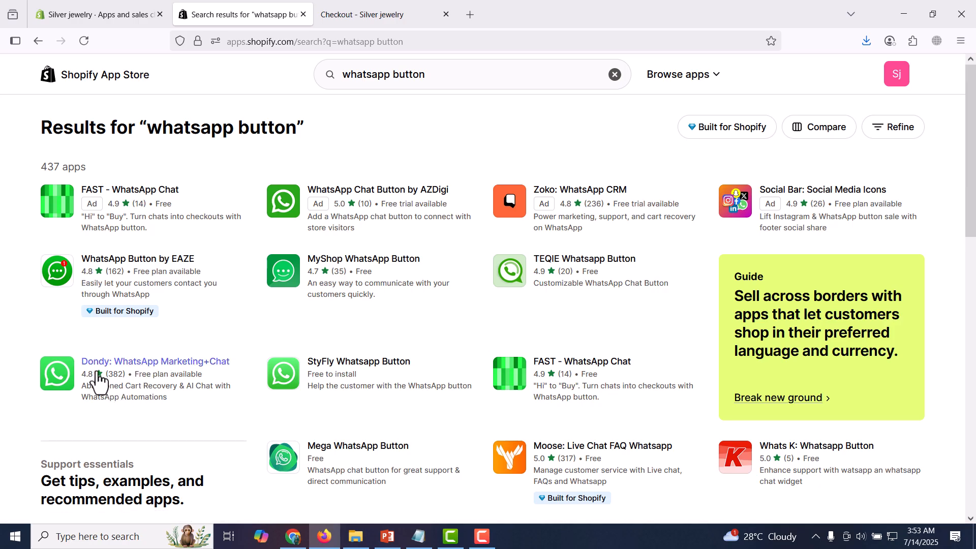
left_click(131, 362)
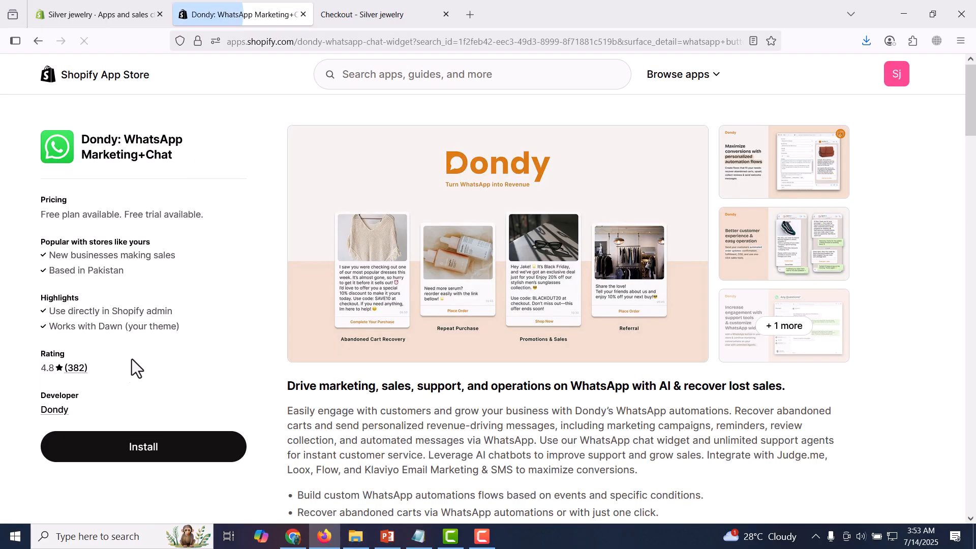
- Examine Dondy's pricing plans, focusing on the features included in the Free plan
scroll(370, 279, "down", 5)
scroll(370, 278, "down", 5)
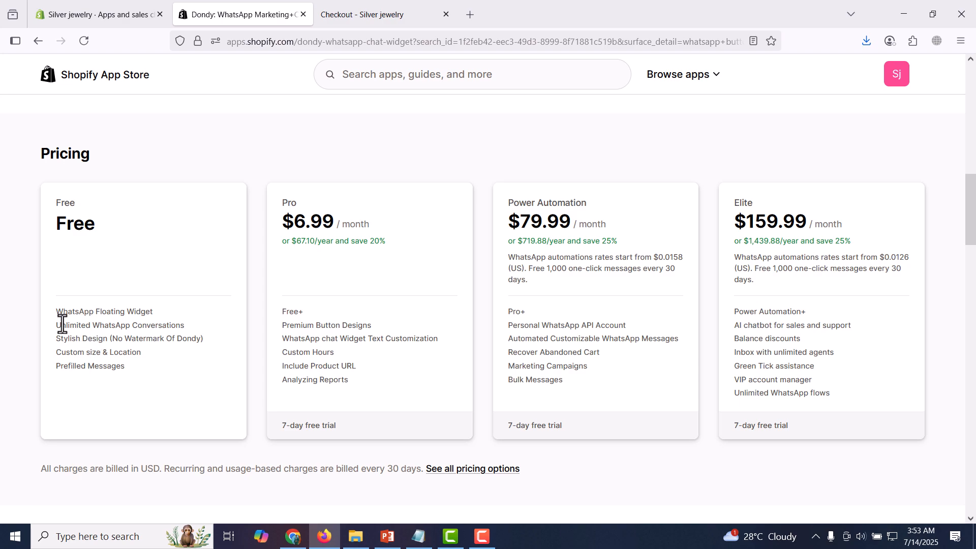
left_click_drag(55, 312, 163, 322)
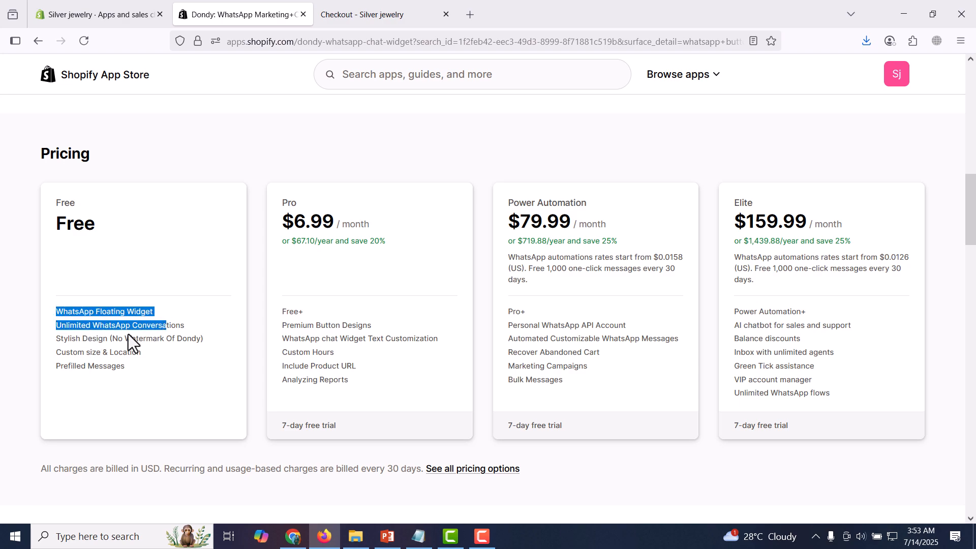
triple_click(163, 326)
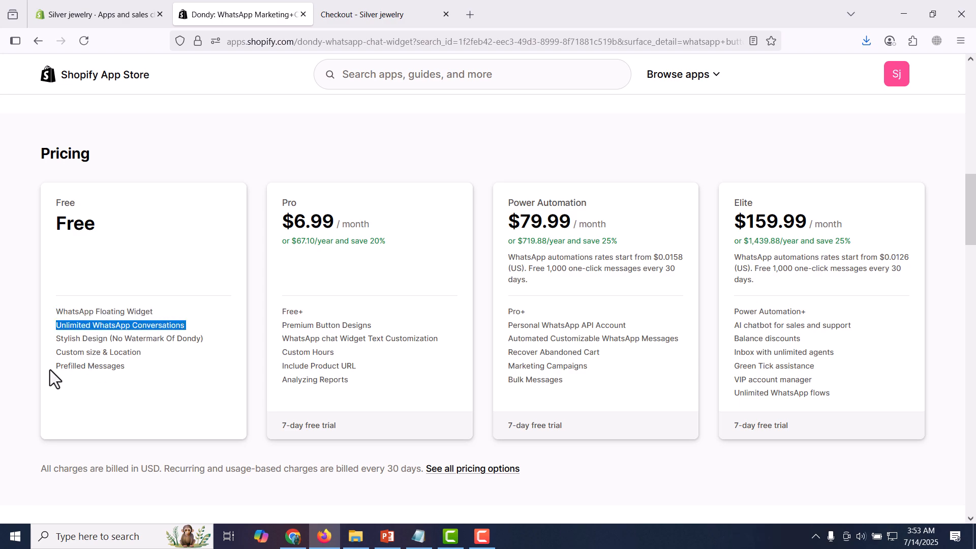
left_click_drag(50, 370, 129, 368)
left_click_drag(56, 356, 148, 344)
left_click(98, 343)
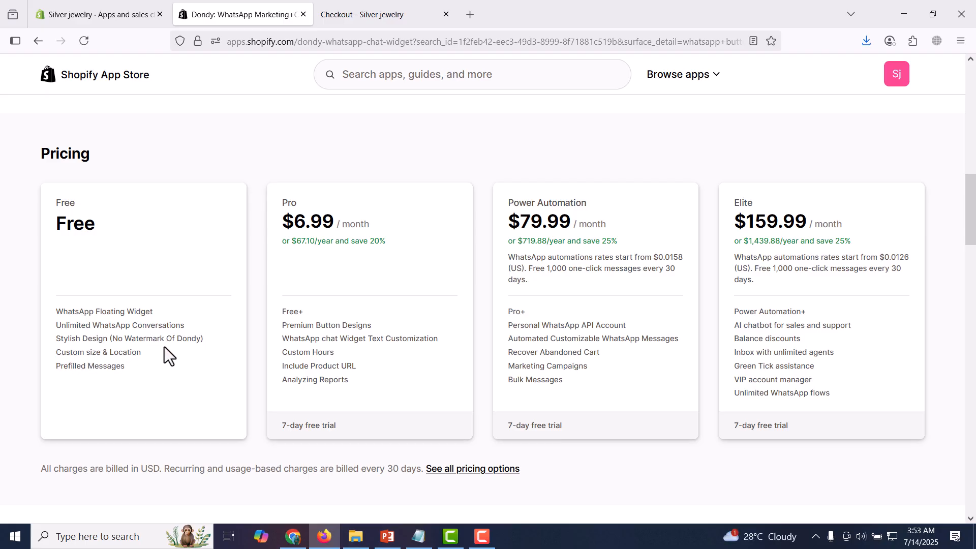
scroll(210, 304, "up", 10)
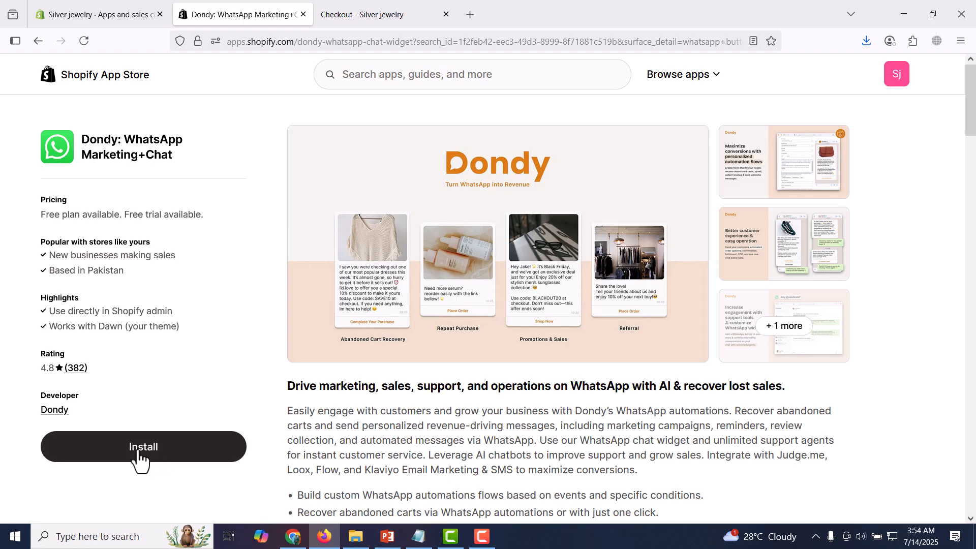
- Install the Dondy app with the requested store access and pin it to the admin navigation
left_click(138, 451)
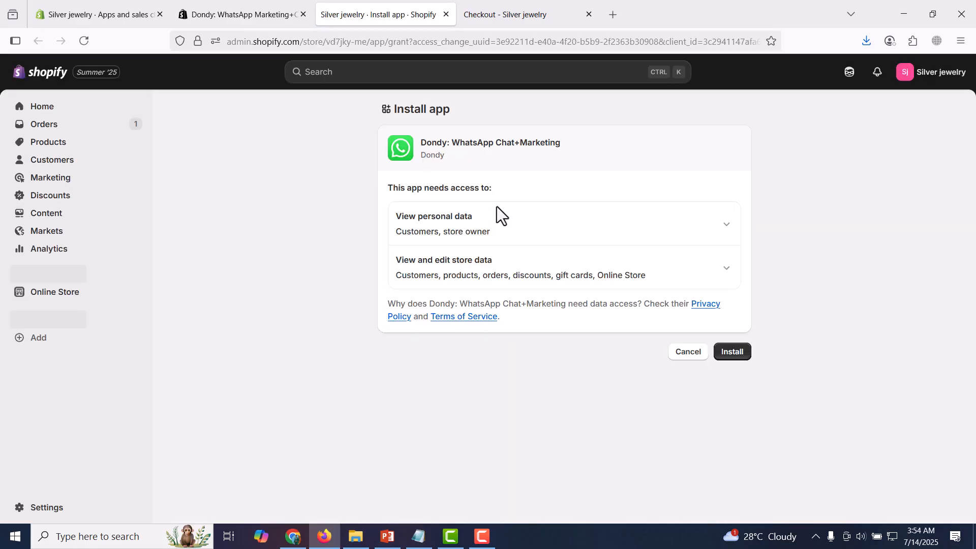
left_click(745, 354)
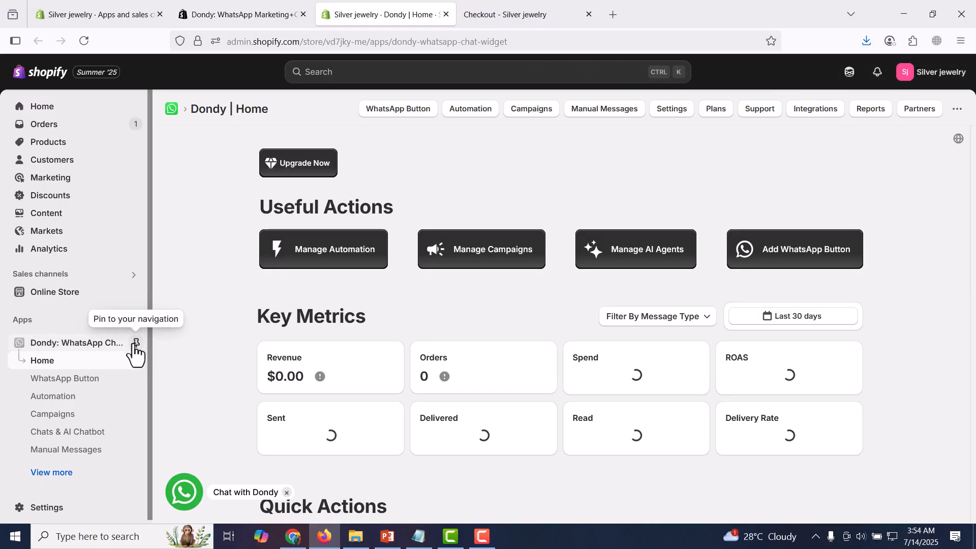
left_click(136, 342)
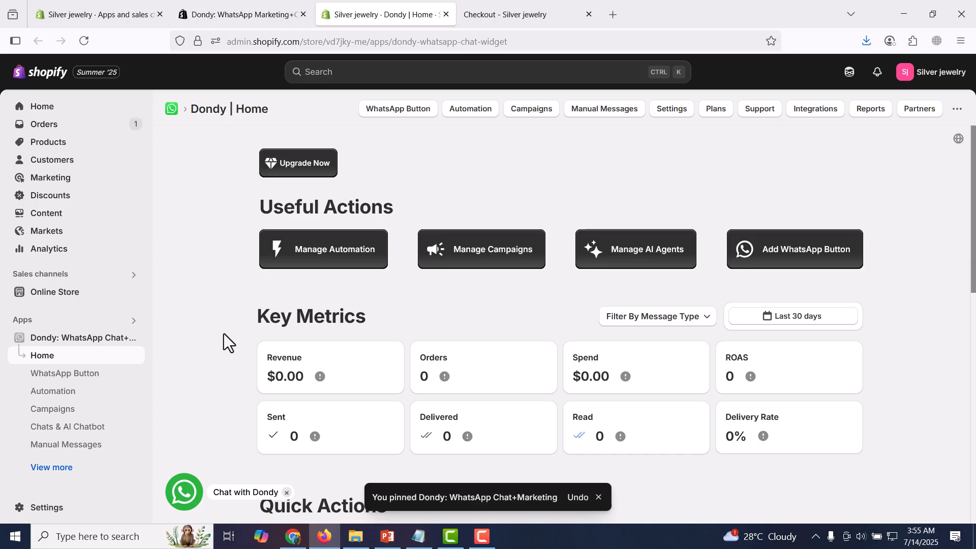
- In Dondy's WhatsApp Button settings, choose Pakistan as the phone country and enter the store's WhatsApp phone number
scroll(224, 333, "down", 6)
scroll(224, 334, "down", 4)
scroll(224, 334, "up", 10)
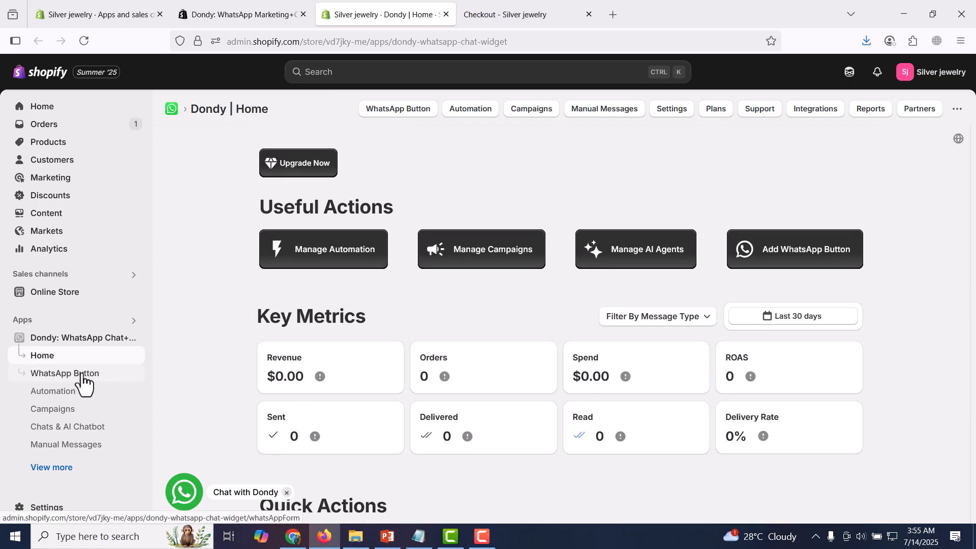
left_click(83, 381)
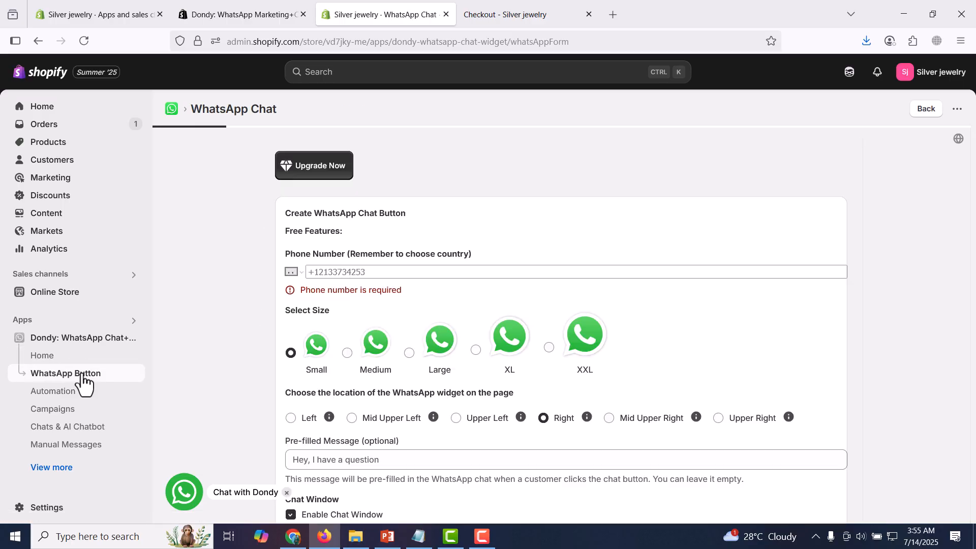
left_click(302, 275)
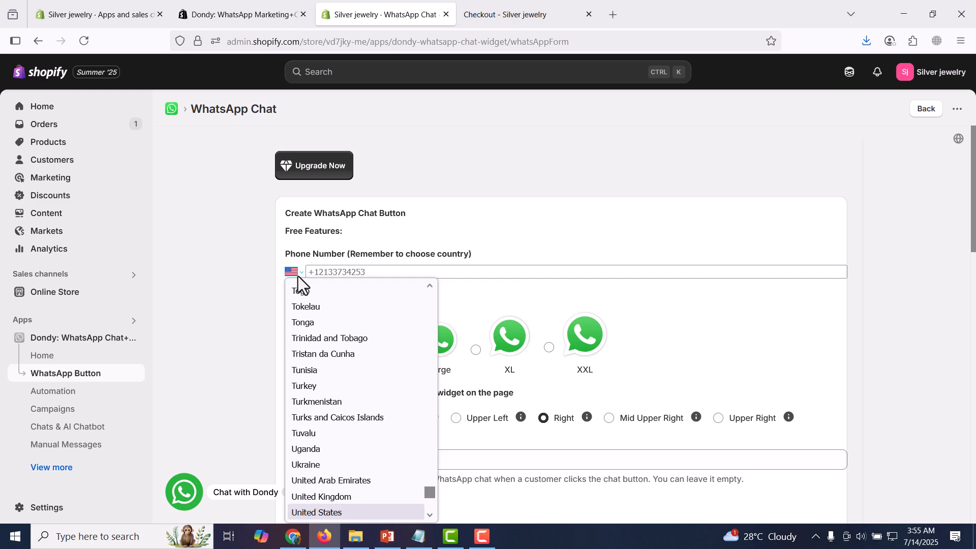
scroll(356, 405, "down", 4)
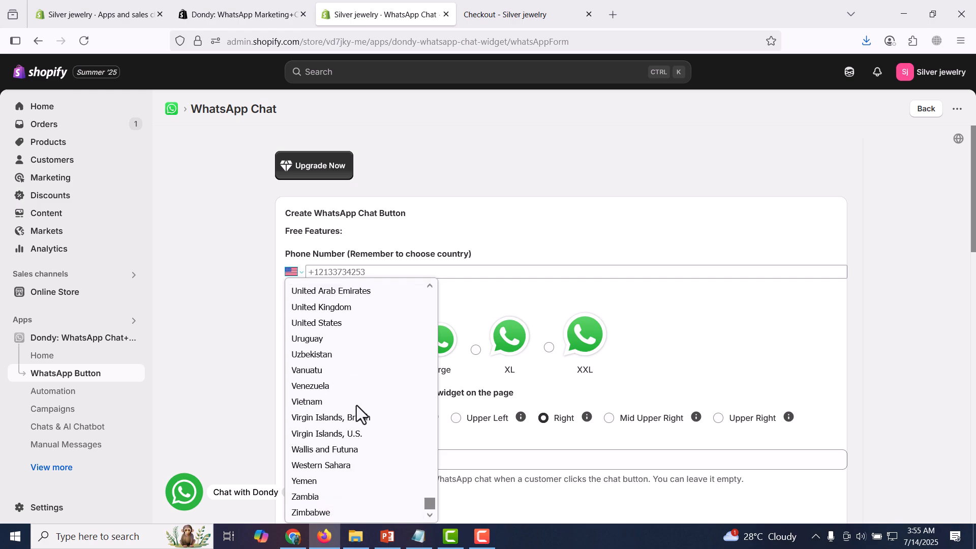
left_click_drag(431, 502, 428, 441)
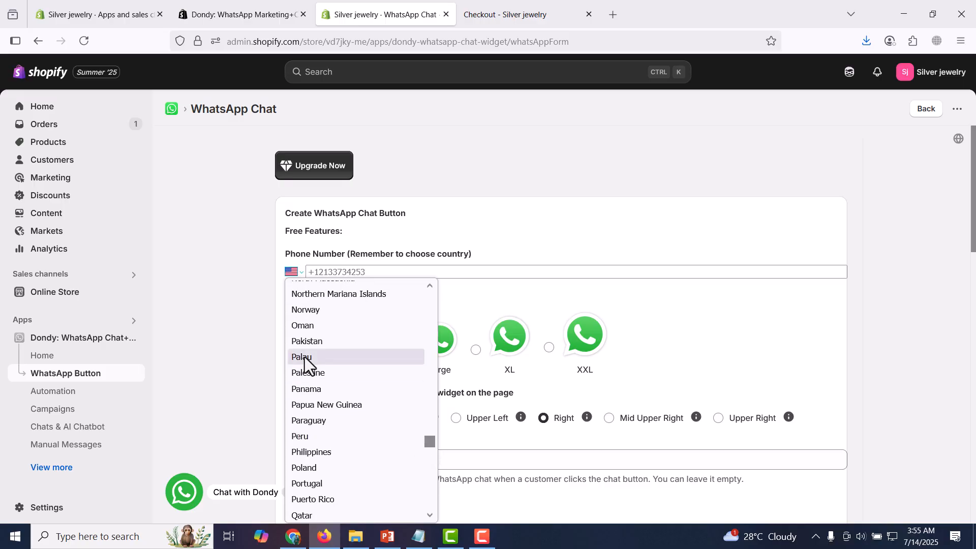
left_click(318, 341)
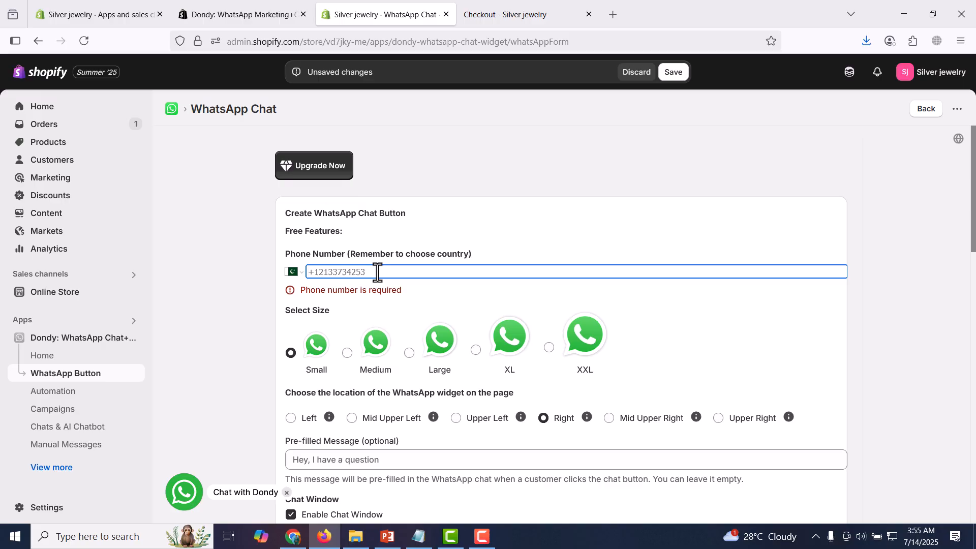
type("300")
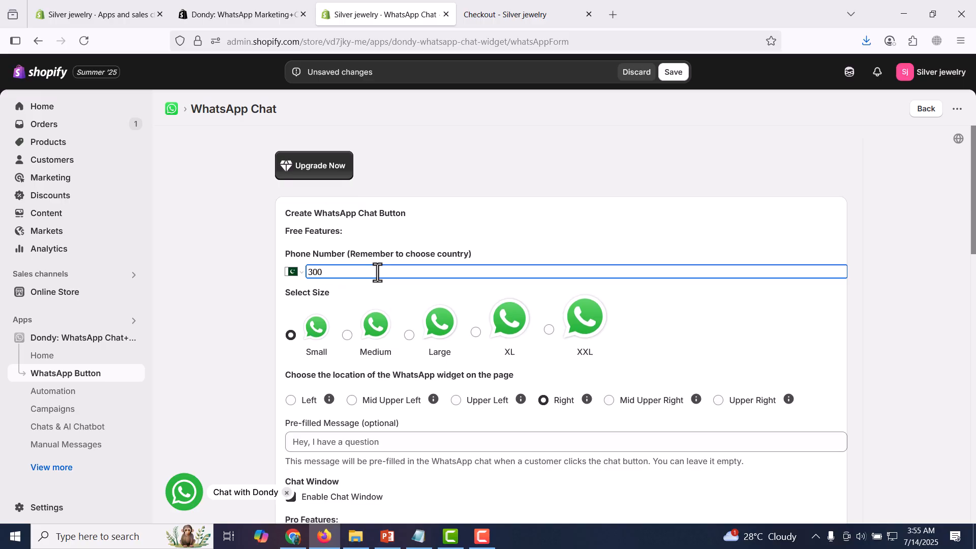
type("1234567")
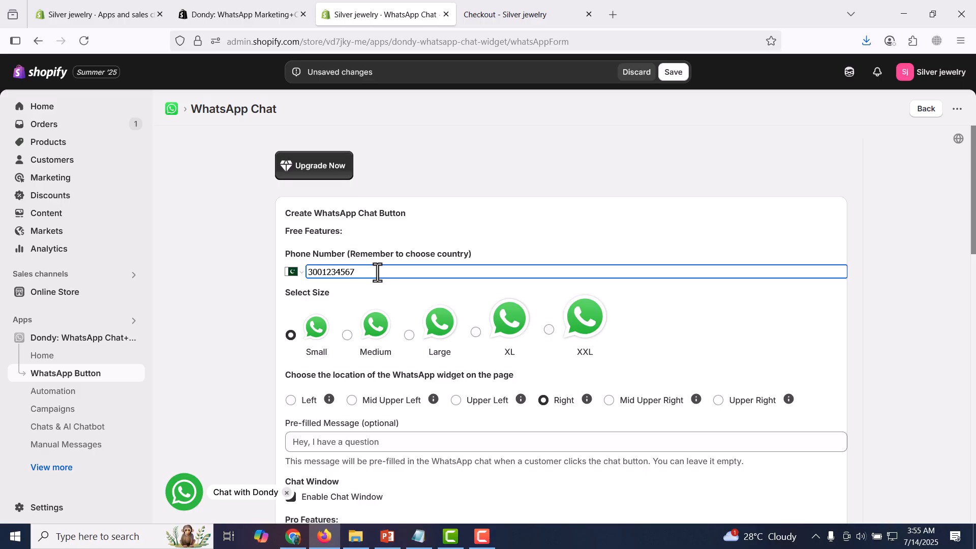
- Set the chat button size to Medium and the pre-filled message to "hi, i need help?"
left_click(347, 336)
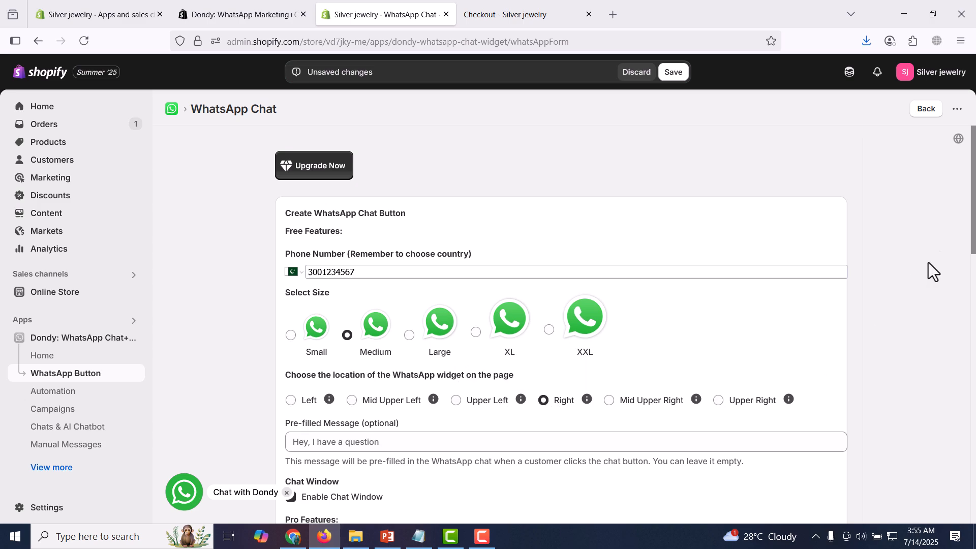
left_click_drag(974, 207, 973, 276)
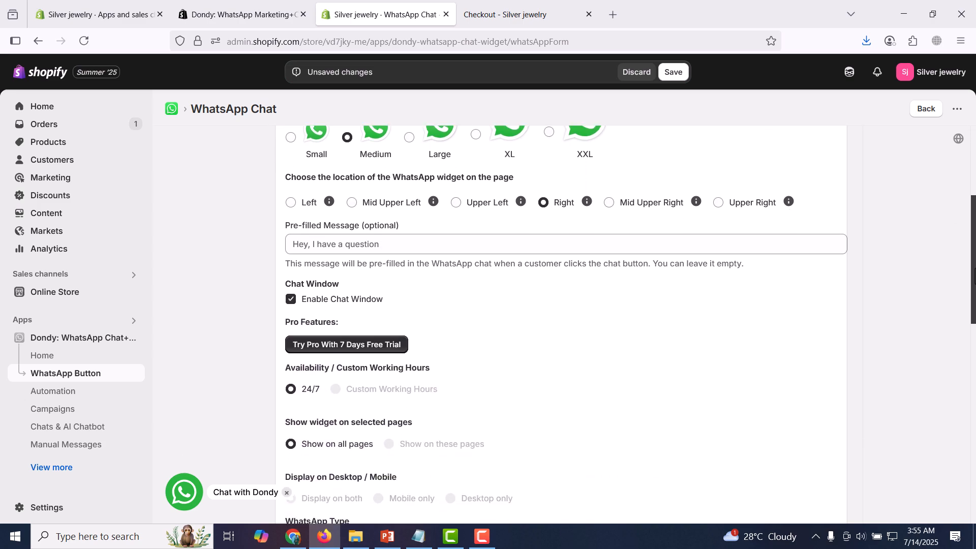
left_click(480, 245)
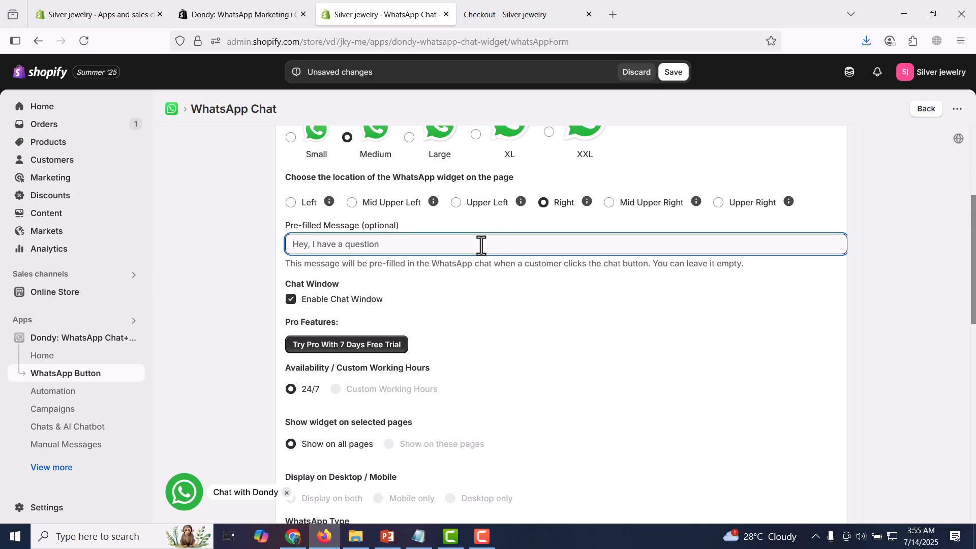
type("hi, i need help?")
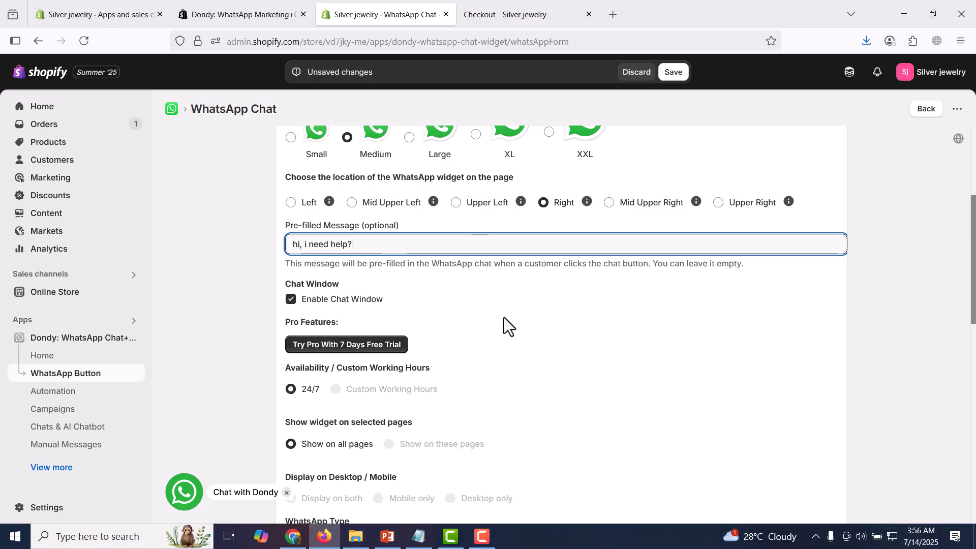
- Opt out of Dondy's updates and emails, then save the chat button settings and dismiss the rating request
scroll(504, 317, "down", 5)
scroll(504, 317, "up", 5)
scroll(504, 317, "down", 8)
scroll(504, 317, "down", 3)
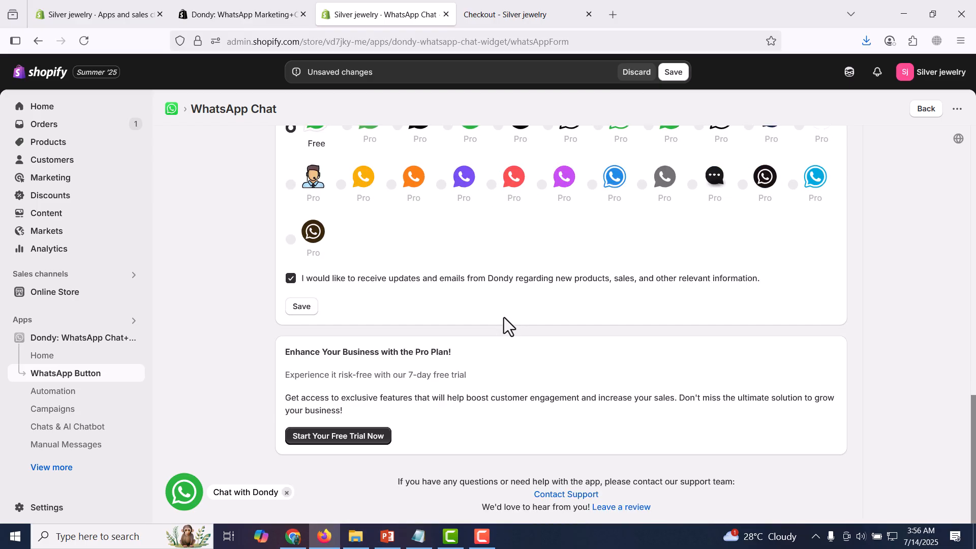
scroll(504, 317, "up", 6)
scroll(504, 318, "down", 6)
left_click(293, 280)
left_click(302, 307)
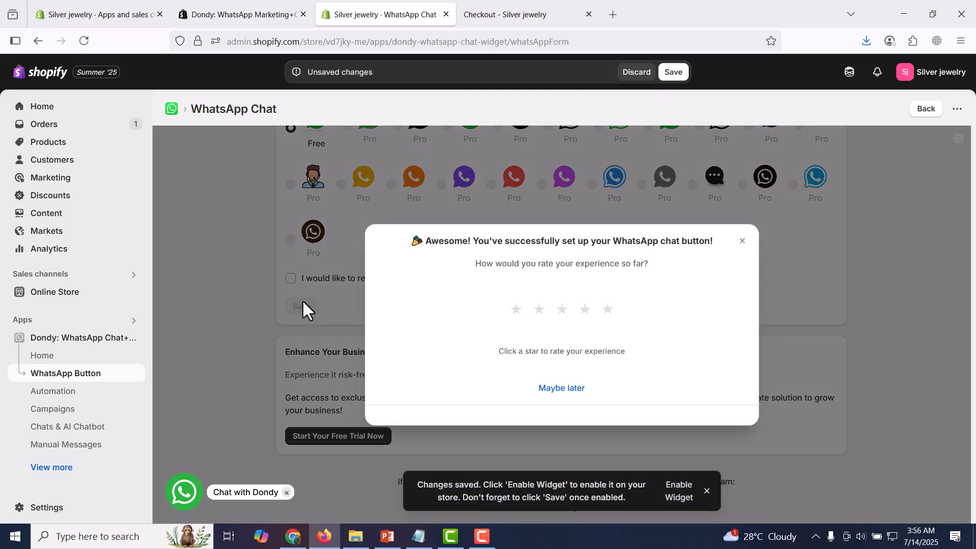
left_click(740, 241)
left_click(673, 72)
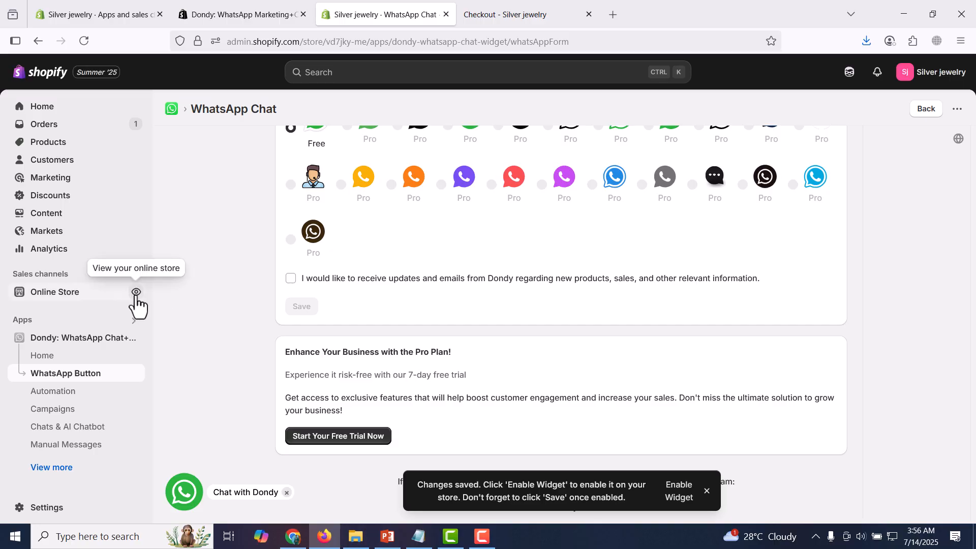
- View the live online store in a new browser tab
left_click(136, 296)
left_click(136, 296)
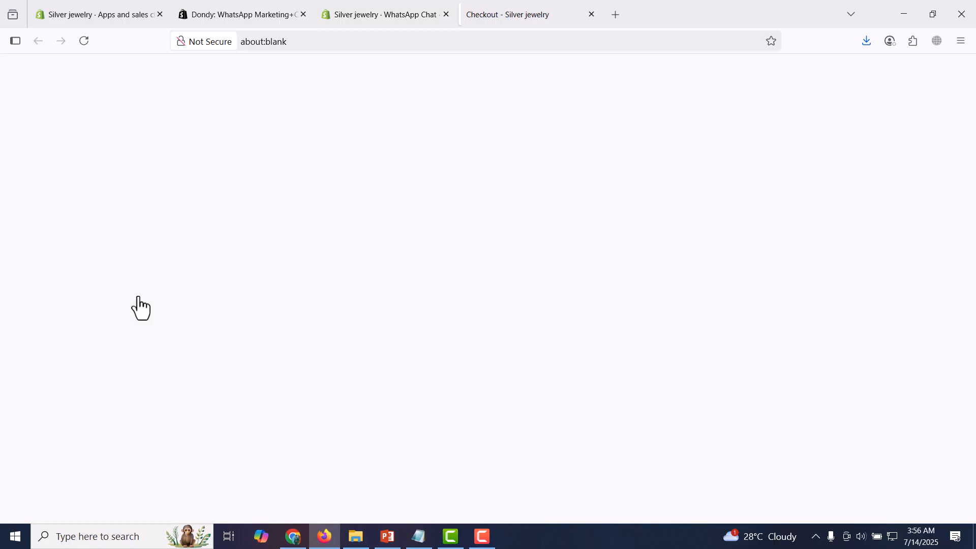
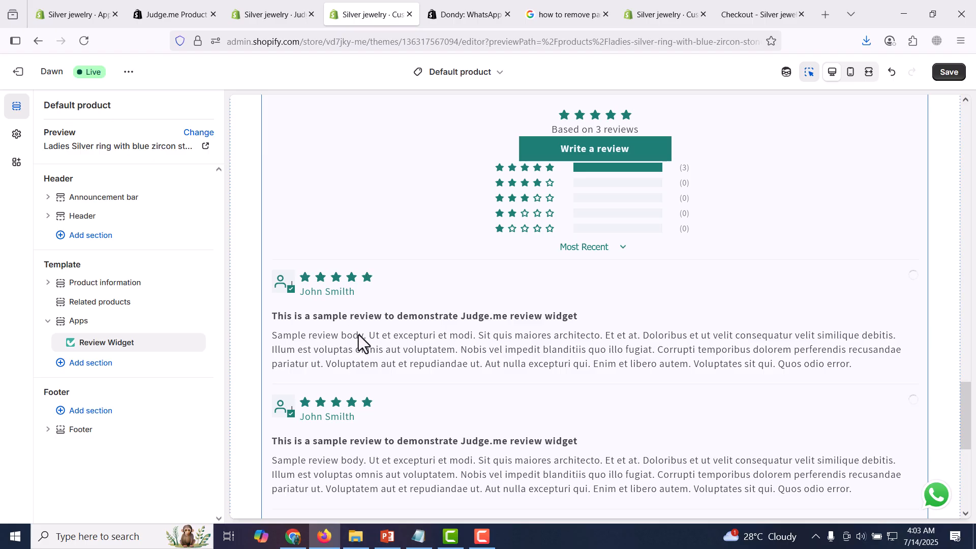
- Check the Review Widget on the Default product template, save the theme changes, and exit the theme editor
scroll(394, 327, "down", 5)
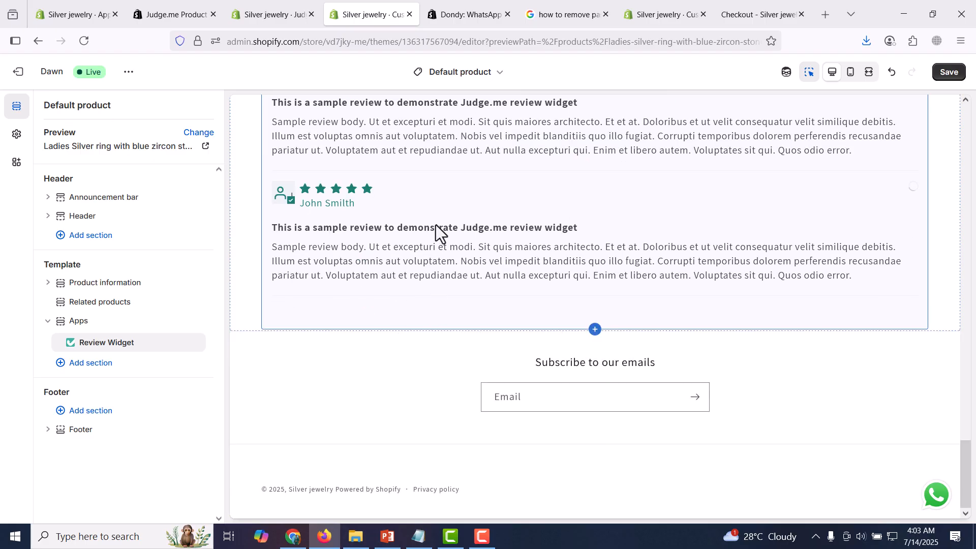
scroll(474, 269, "up", 5)
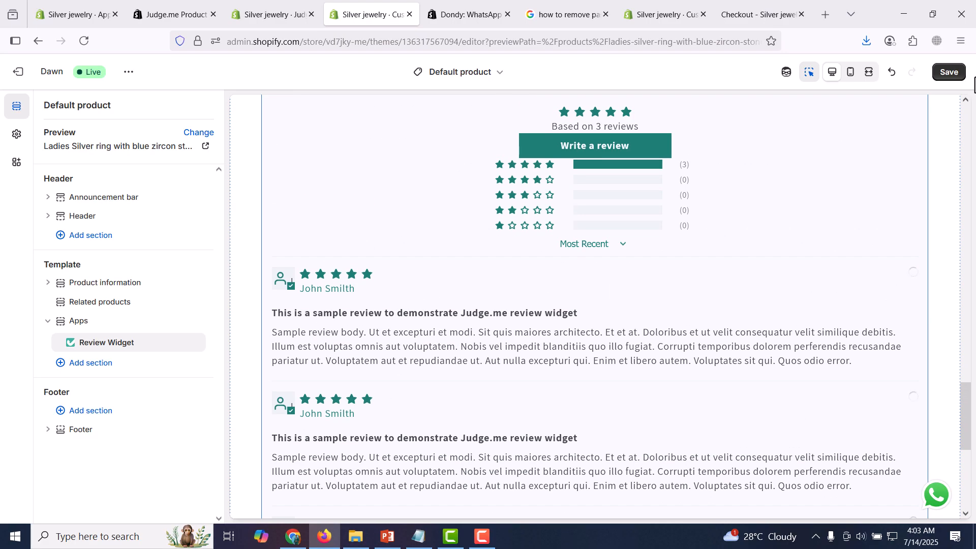
left_click(953, 73)
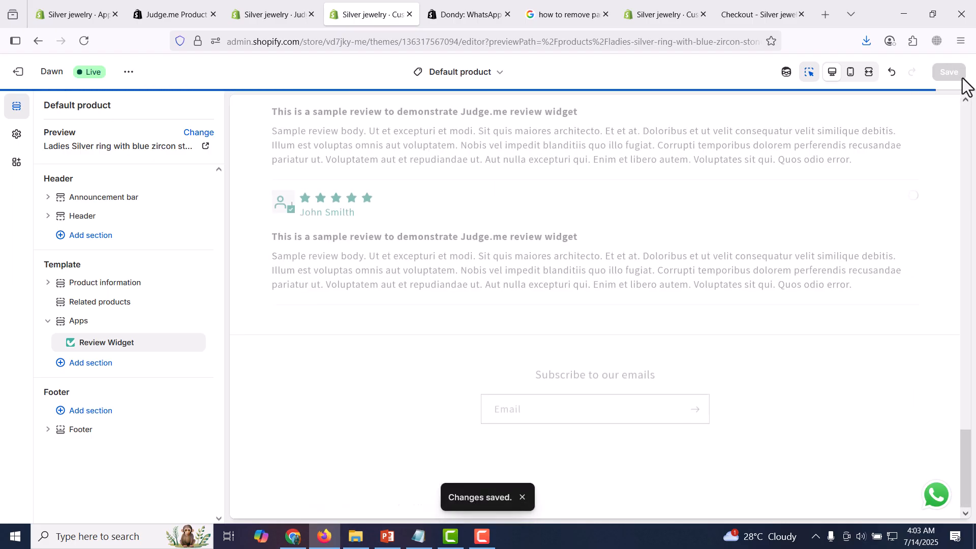
left_click(18, 73)
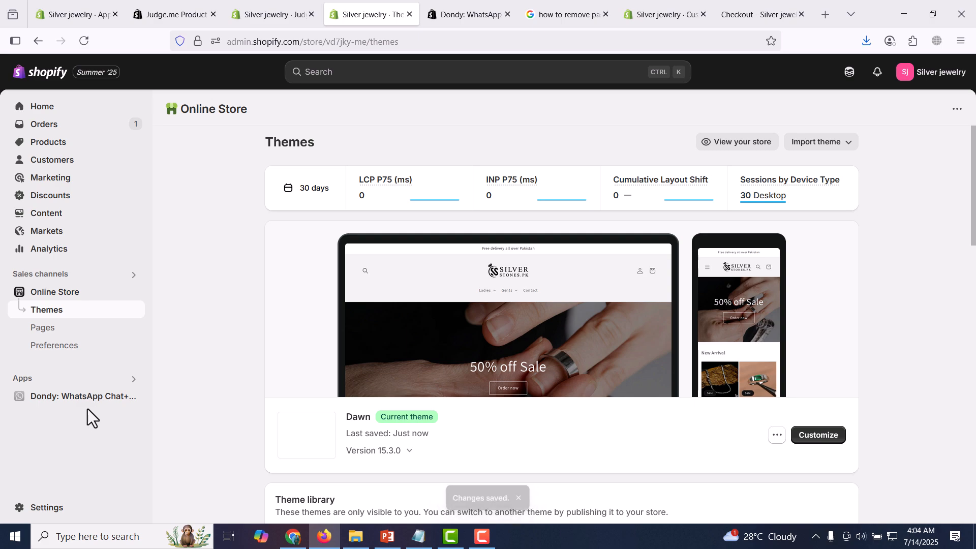
- Open the installed Judge.me Reviews app, skip the business-stage question, continue with the Free plan, and collapse the setup checklist
left_click(113, 382)
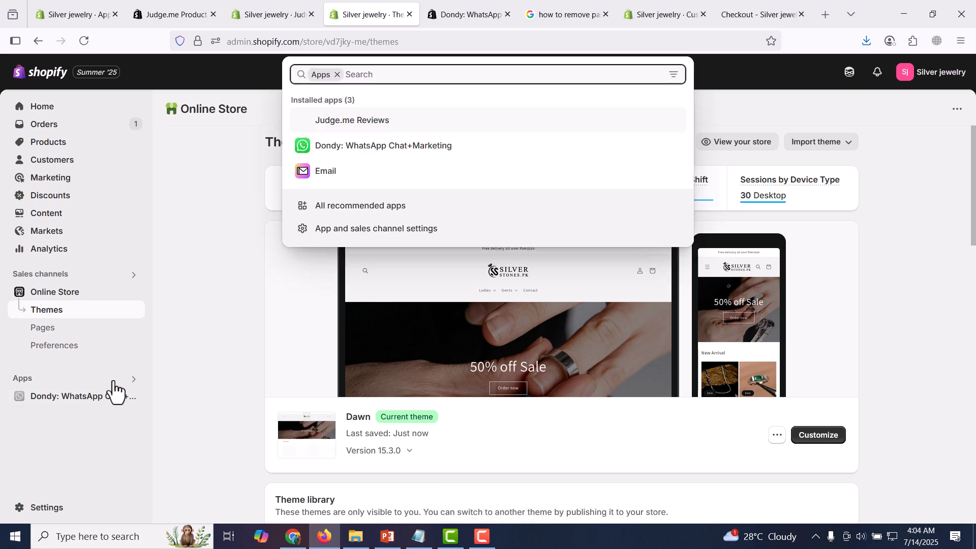
left_click(420, 122)
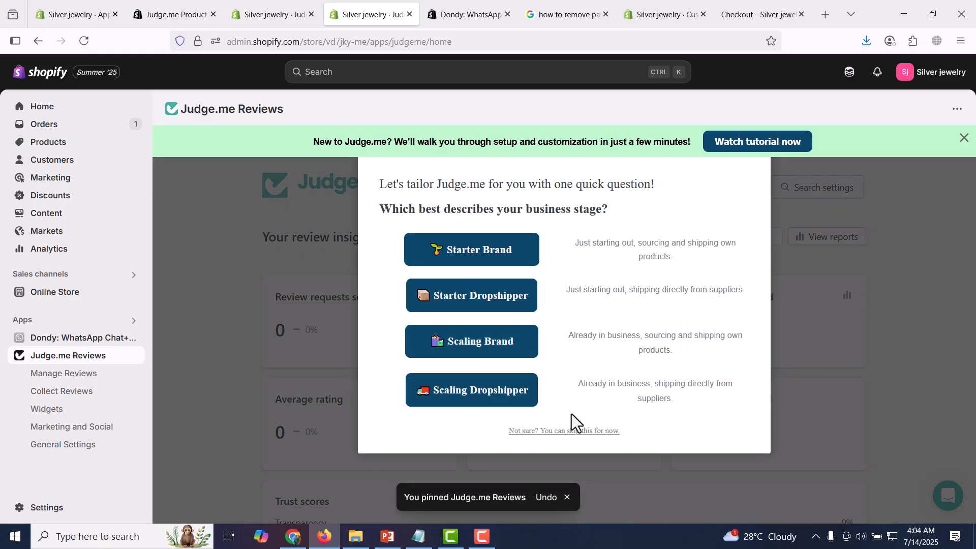
left_click(531, 431)
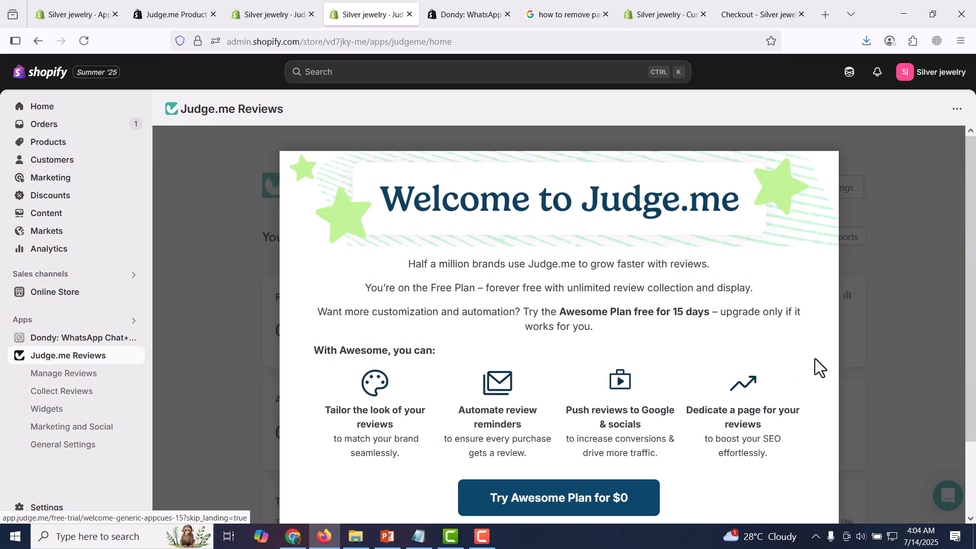
scroll(841, 358, "down", 2)
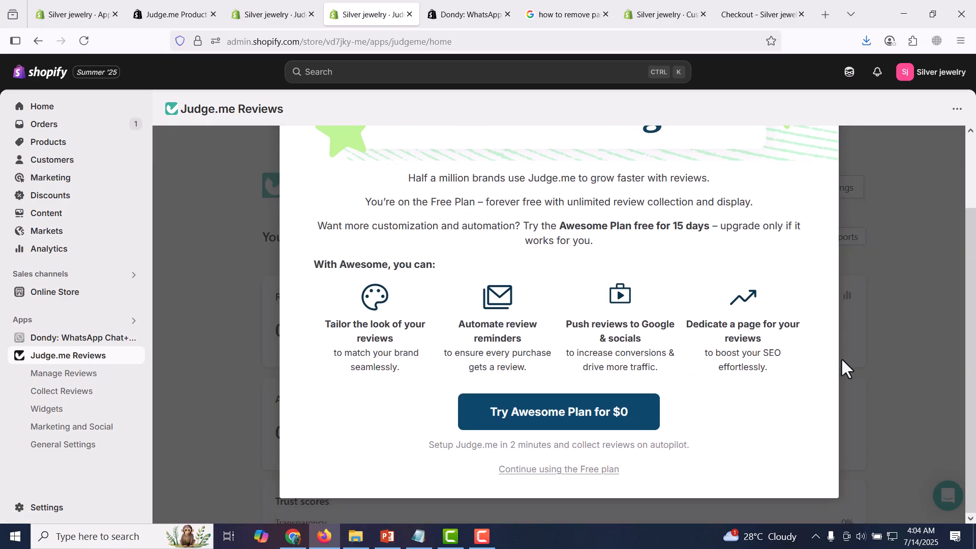
left_click(554, 472)
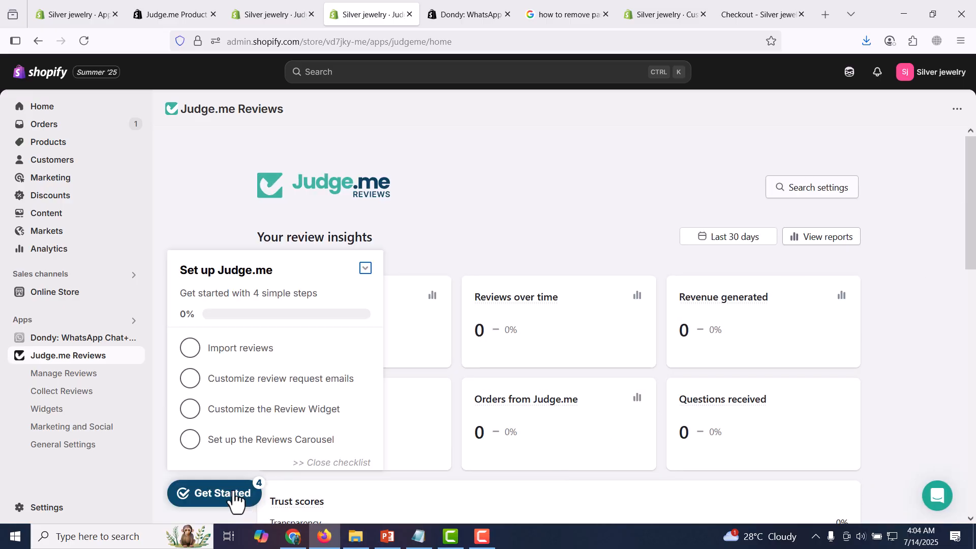
left_click(366, 268)
left_click_drag(975, 275, 973, 483)
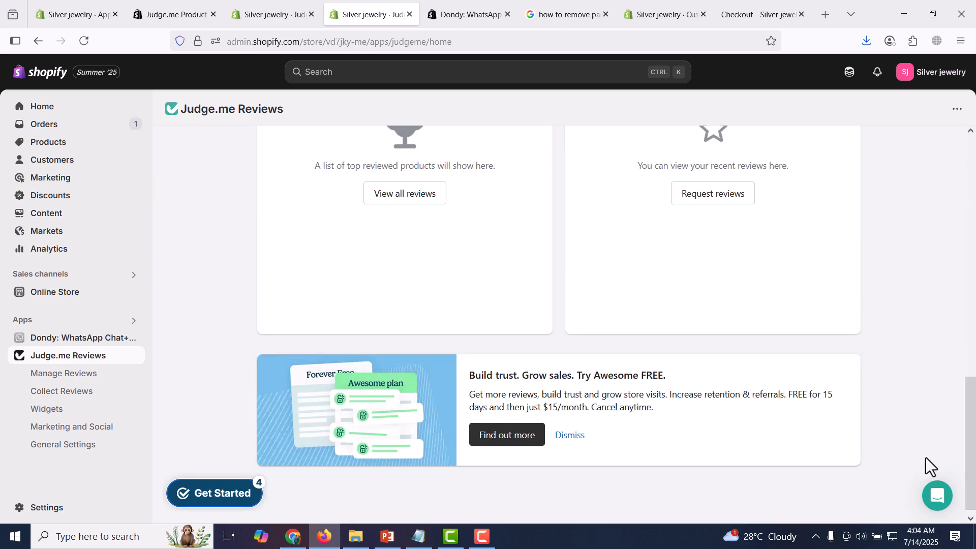
- In Judge.me's review moderation settings, choose to publish reviews manually and dismiss the permission update request
left_click(89, 376)
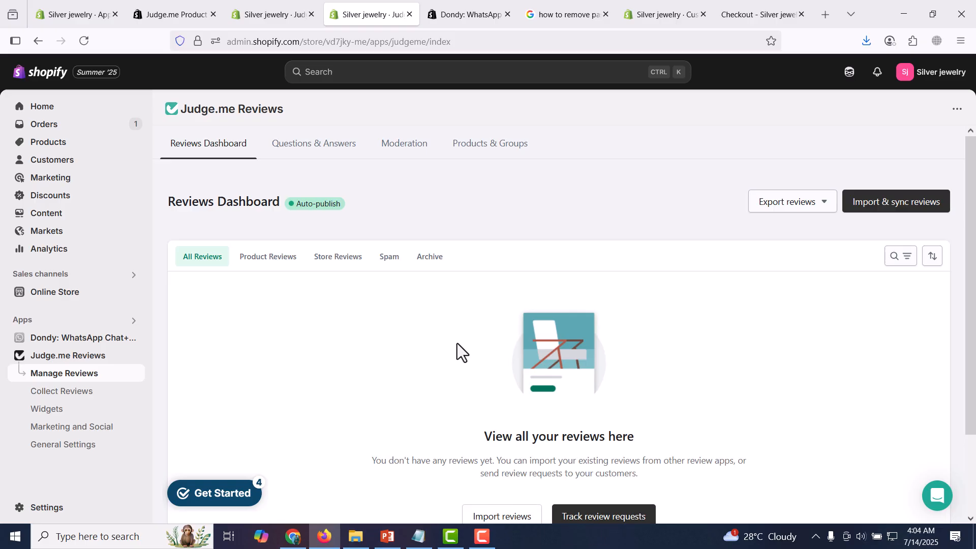
left_click(315, 149)
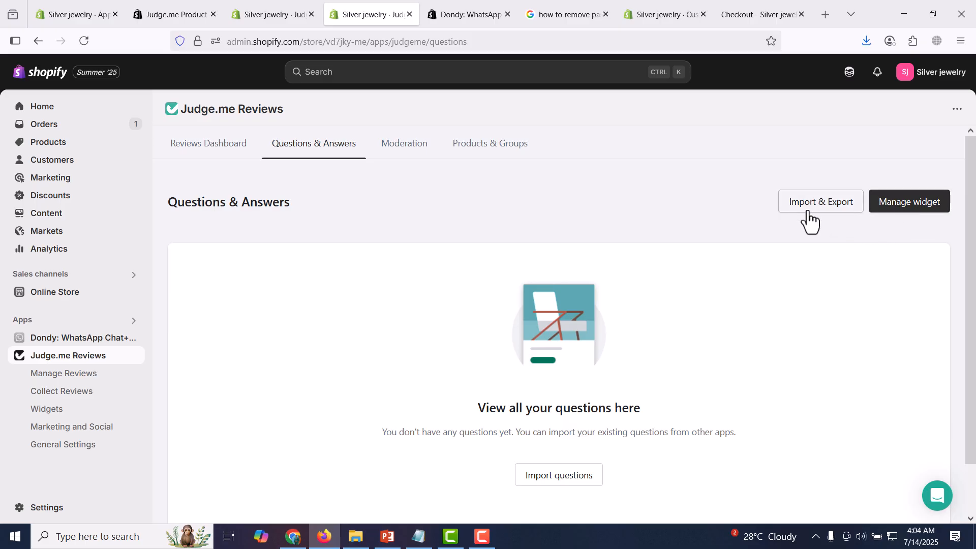
left_click(405, 151)
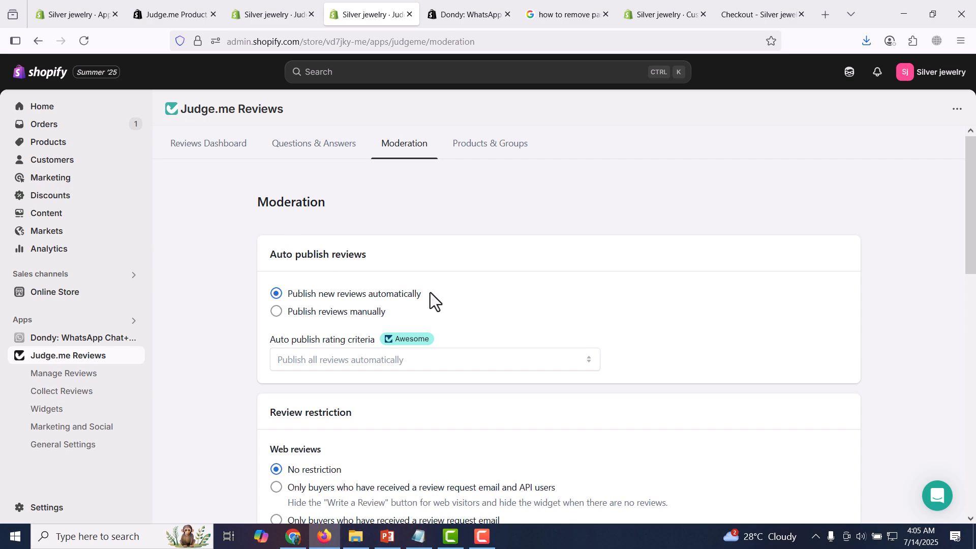
left_click(302, 324)
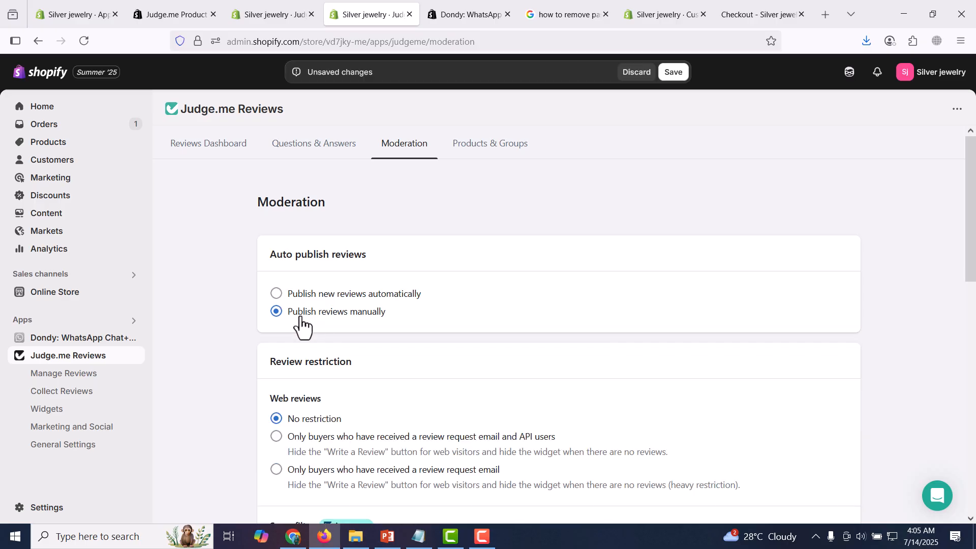
left_click_drag(971, 198, 974, 282)
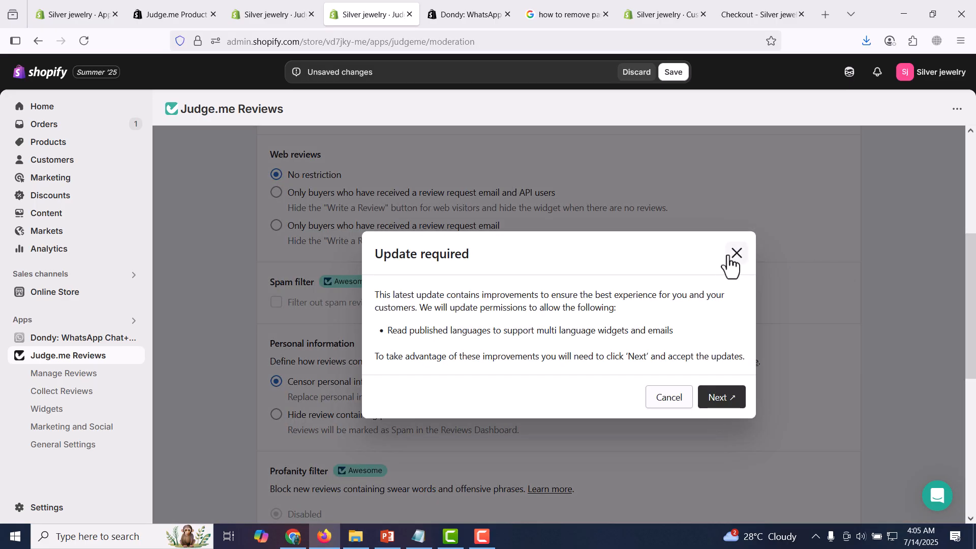
left_click(736, 254)
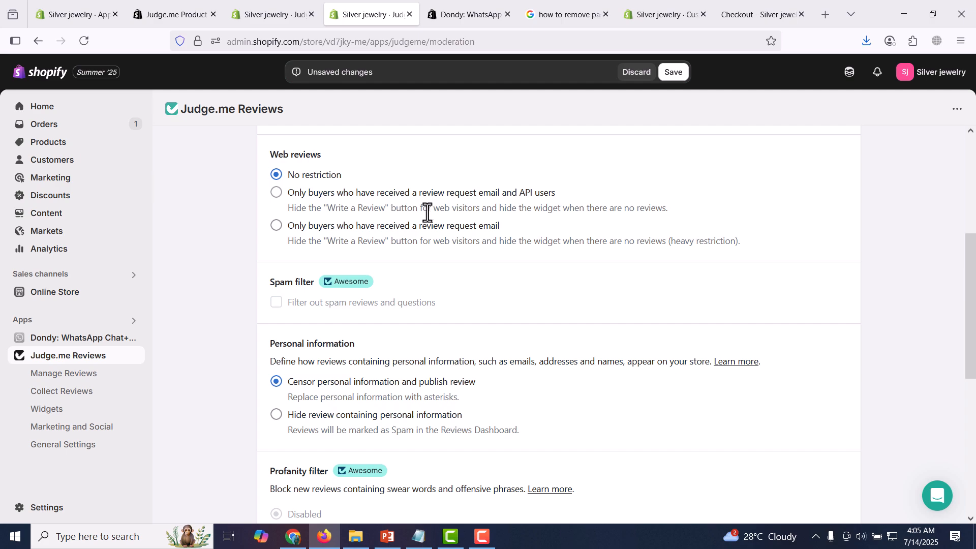
- Restrict web reviews to only buyers who have received a review request email
left_click_drag(273, 153, 328, 157)
left_click_drag(266, 157, 348, 160)
left_click(348, 160)
left_click_drag(271, 150, 321, 156)
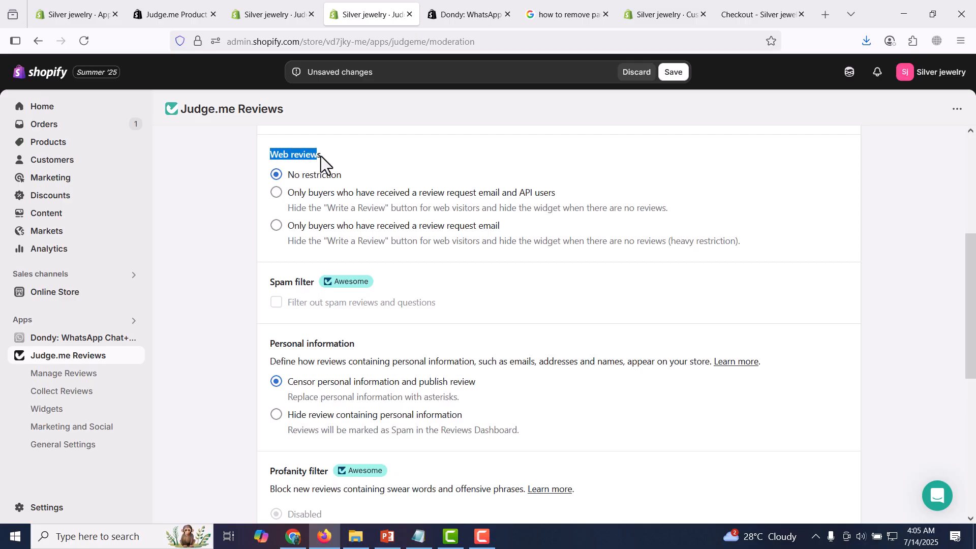
left_click(347, 160)
left_click_drag(971, 327, 960, 253)
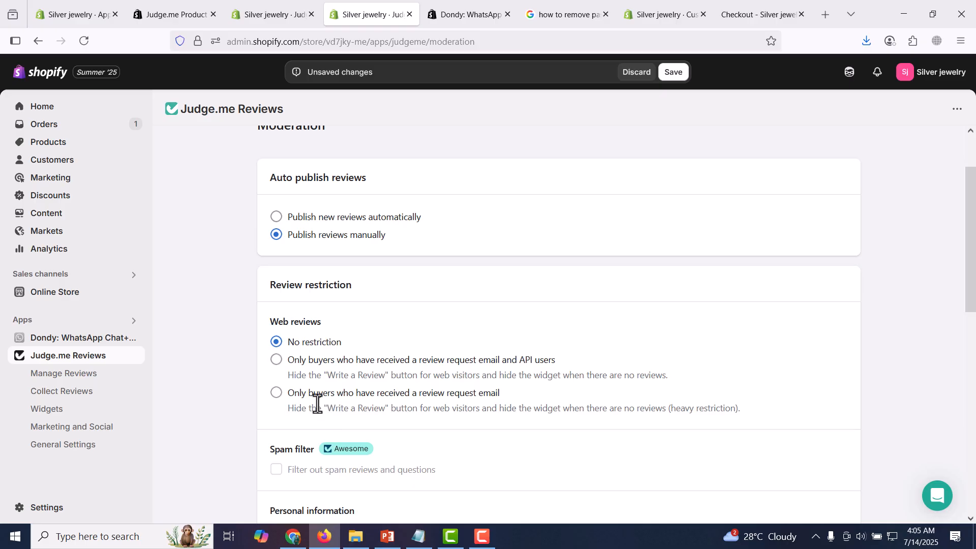
left_click(277, 396)
- Look over the personal information and profanity filter options, then save the moderation settings
left_click_drag(975, 237, 974, 348)
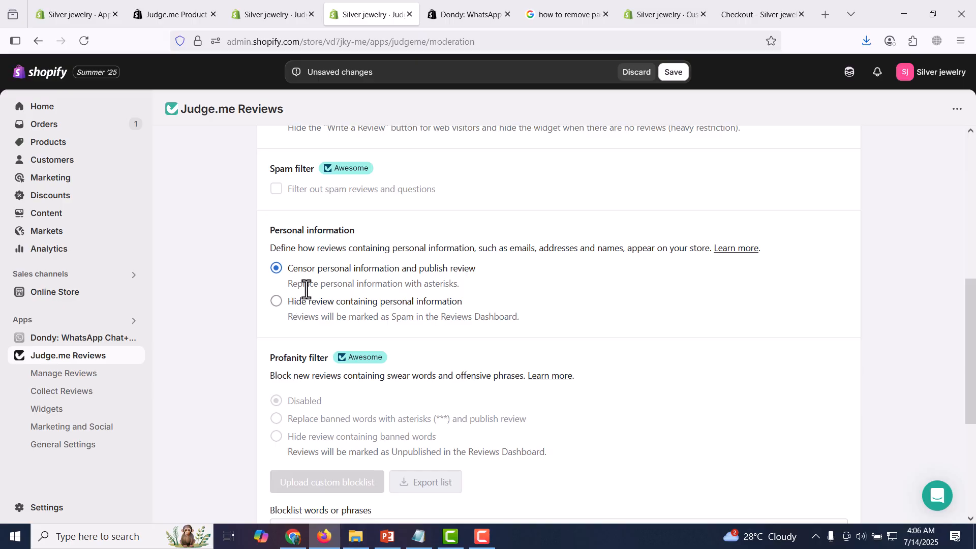
left_click_drag(294, 285, 469, 287)
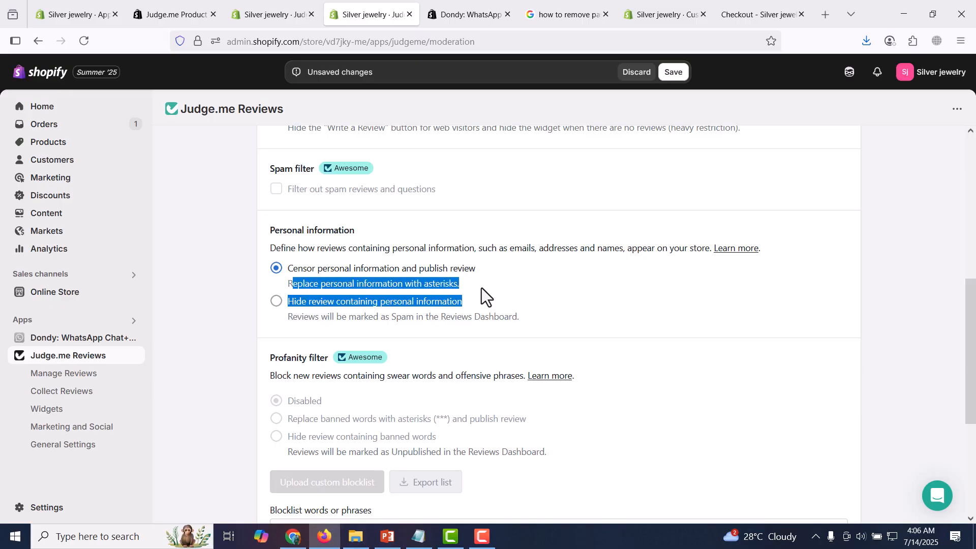
left_click(340, 283)
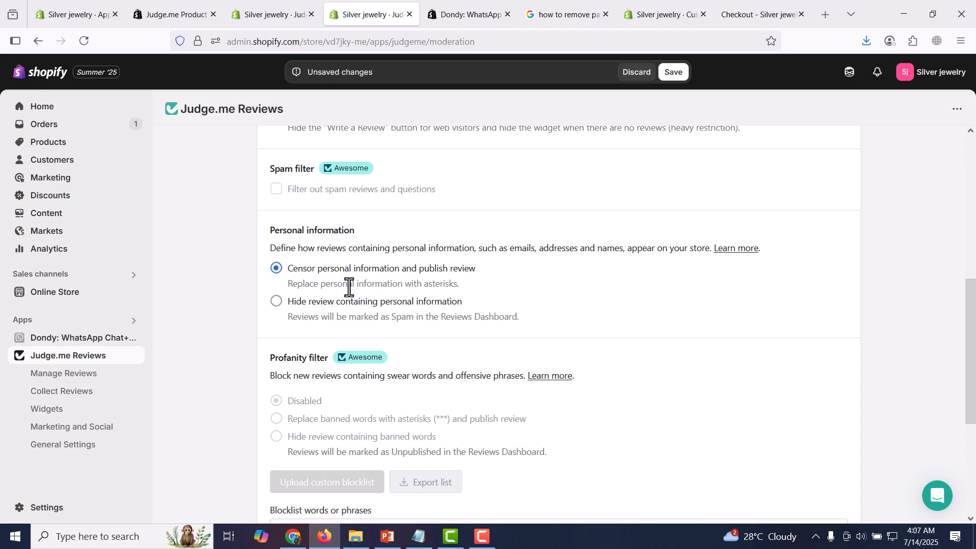
left_click_drag(974, 314, 974, 392)
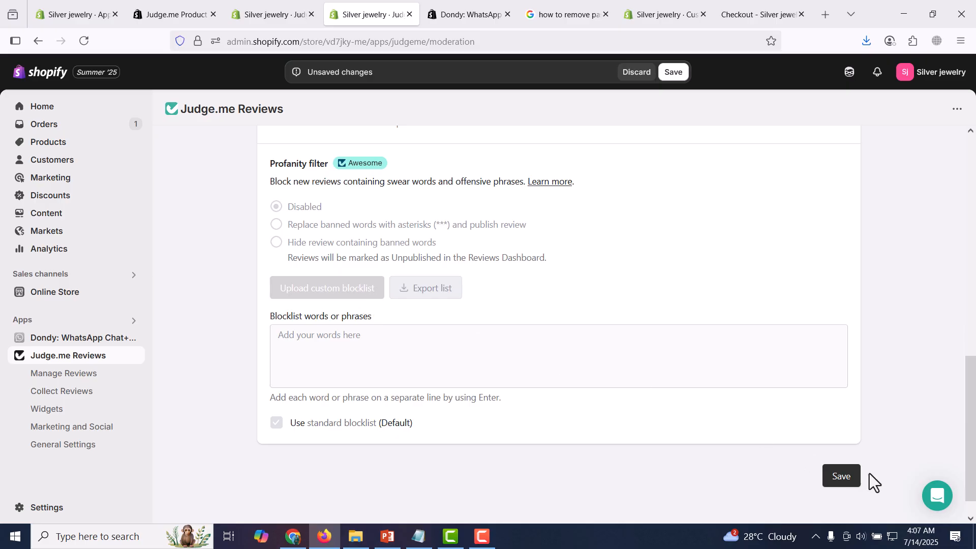
left_click(841, 476)
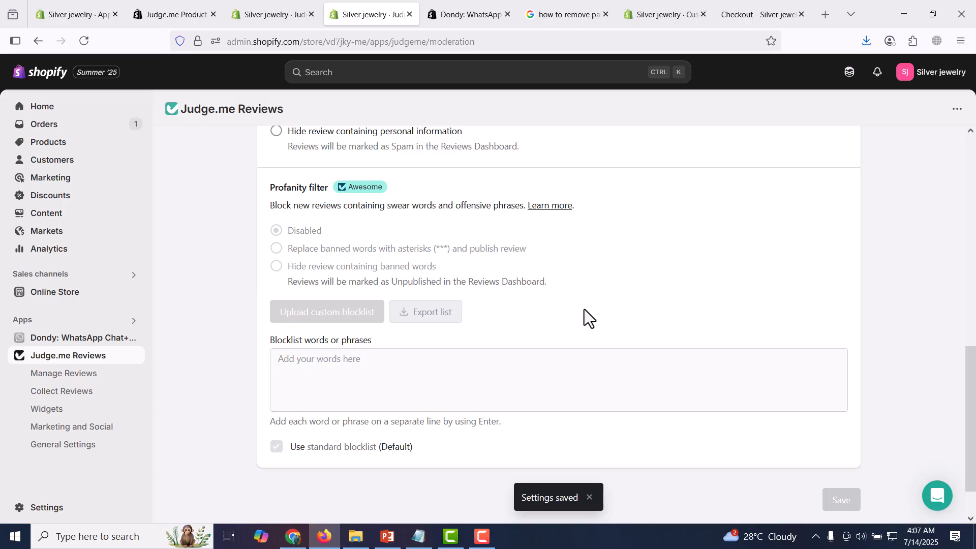
- Examine the product list in Judge.me's Products & Groups and the additional actions of the review Requests History
scroll(584, 309, "up", 10)
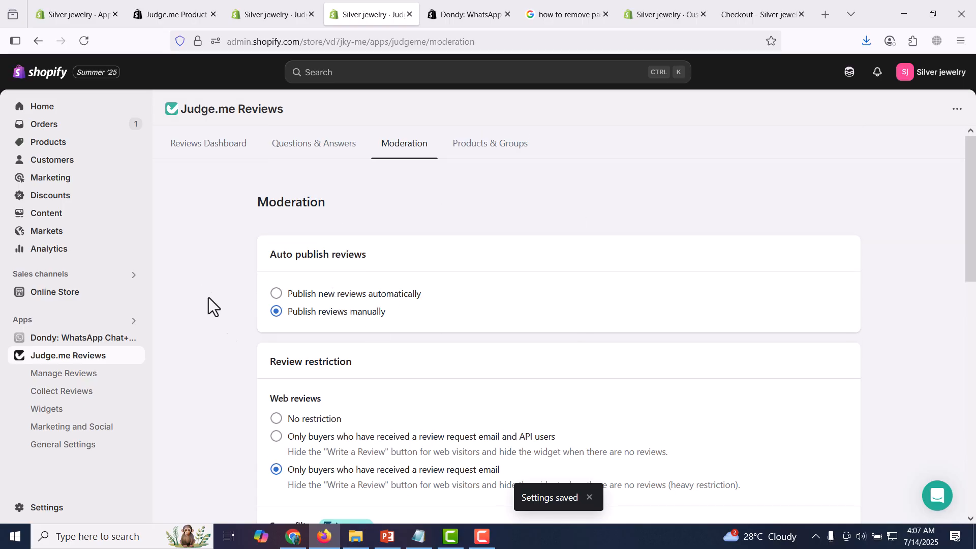
left_click(491, 162)
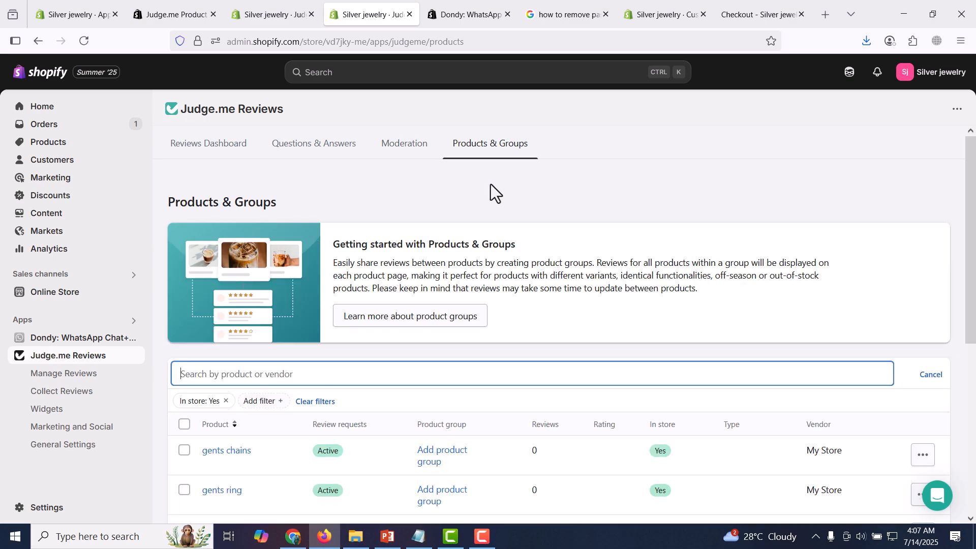
left_click_drag(974, 186, 975, 280)
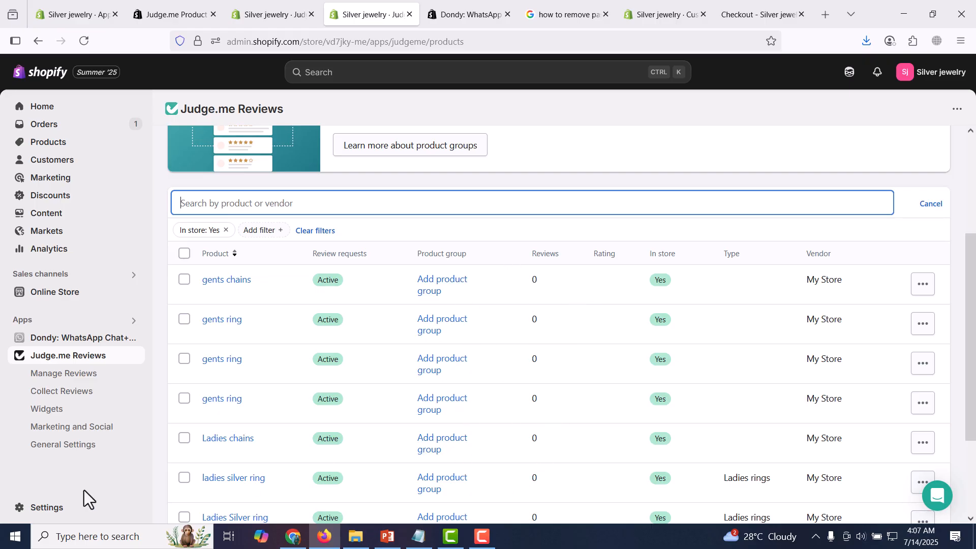
left_click(82, 394)
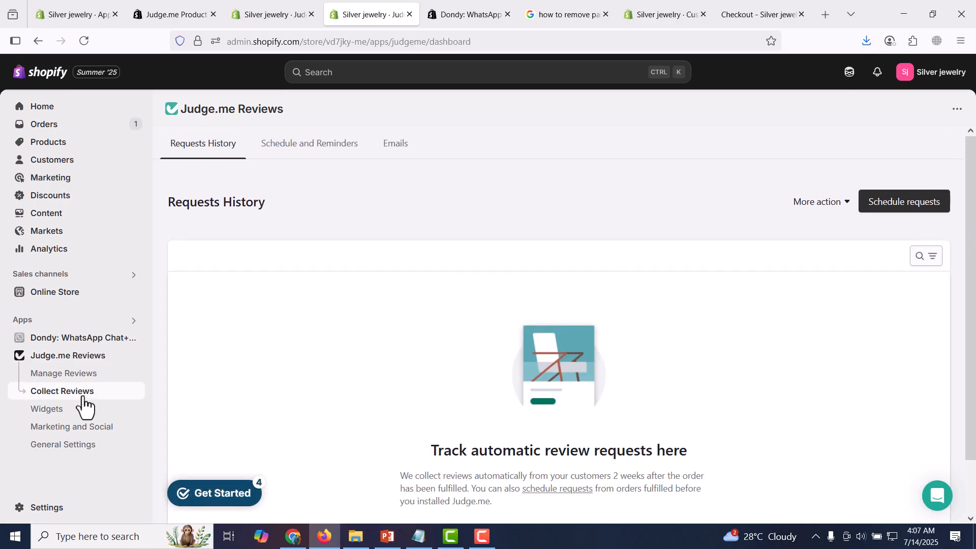
left_click(846, 206)
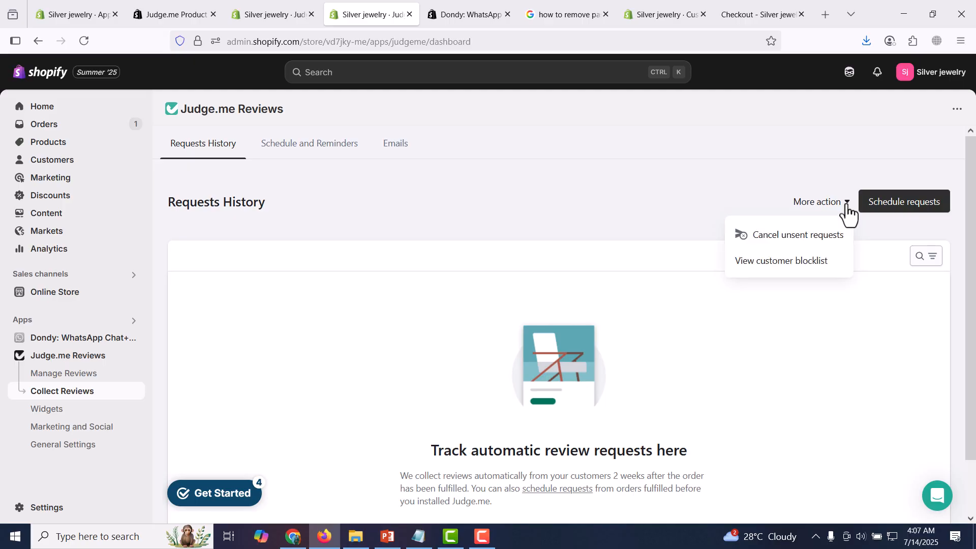
left_click(846, 211)
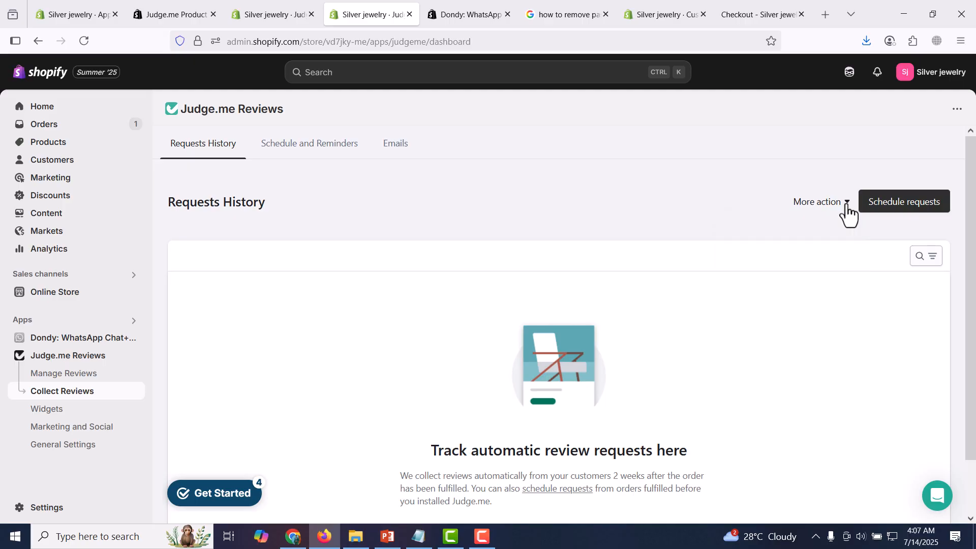
- In Schedule and Reminders, send domestic review requests 5 days after fulfillment and follow-ups and reminders after 7 days
left_click(297, 152)
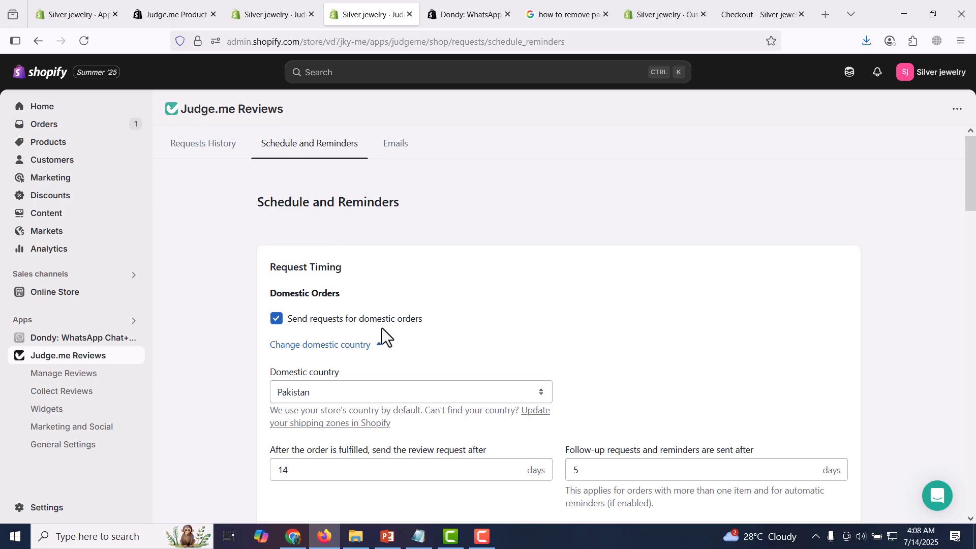
scroll(972, 203, "down", 1)
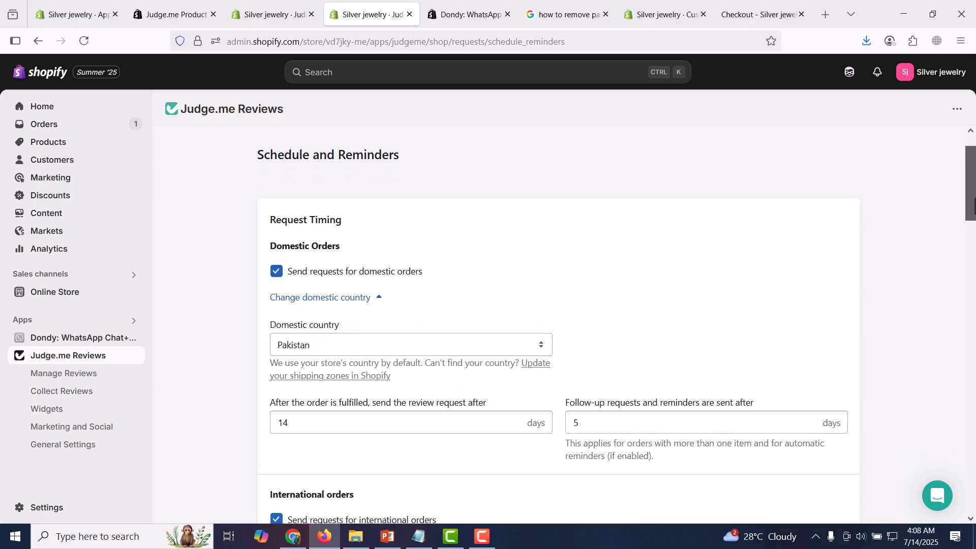
scroll(972, 203, "down", 5)
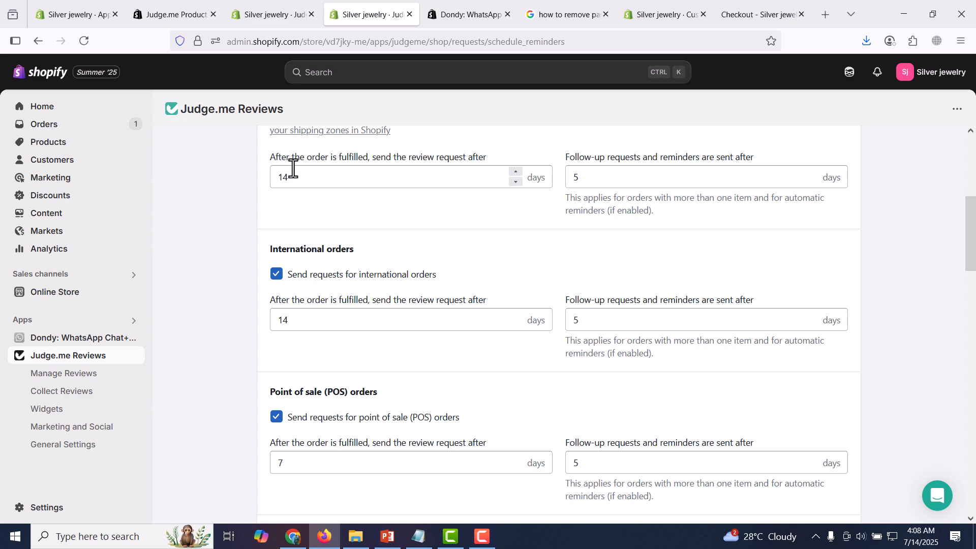
double_click(326, 182)
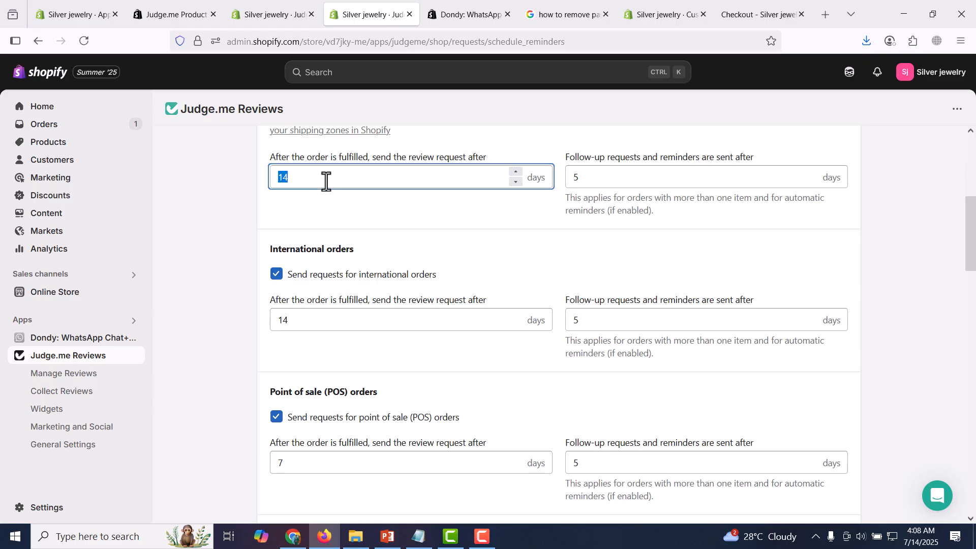
type("5")
double_click(599, 181)
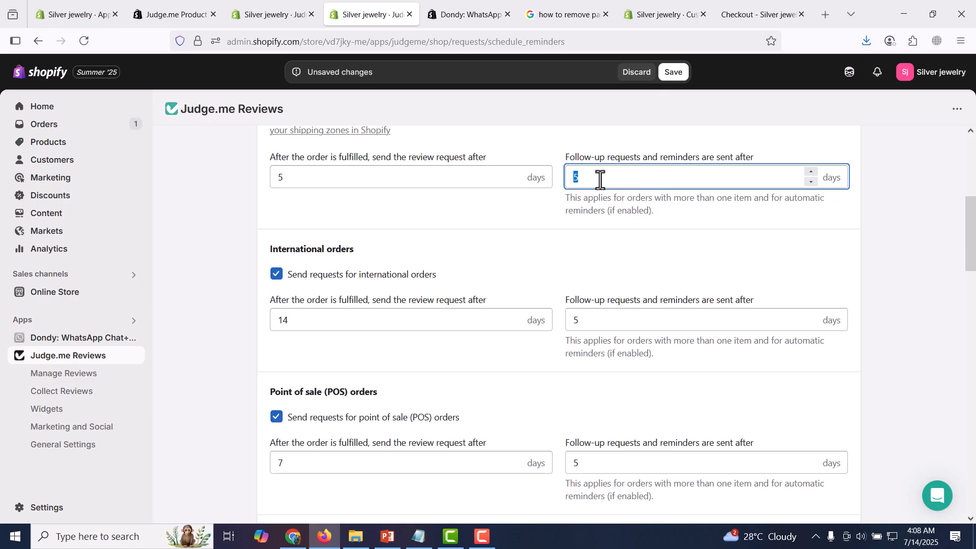
type("7")
- Turn off review requests for international and point of sale (POS) orders, and save the schedule settings
left_click(277, 278)
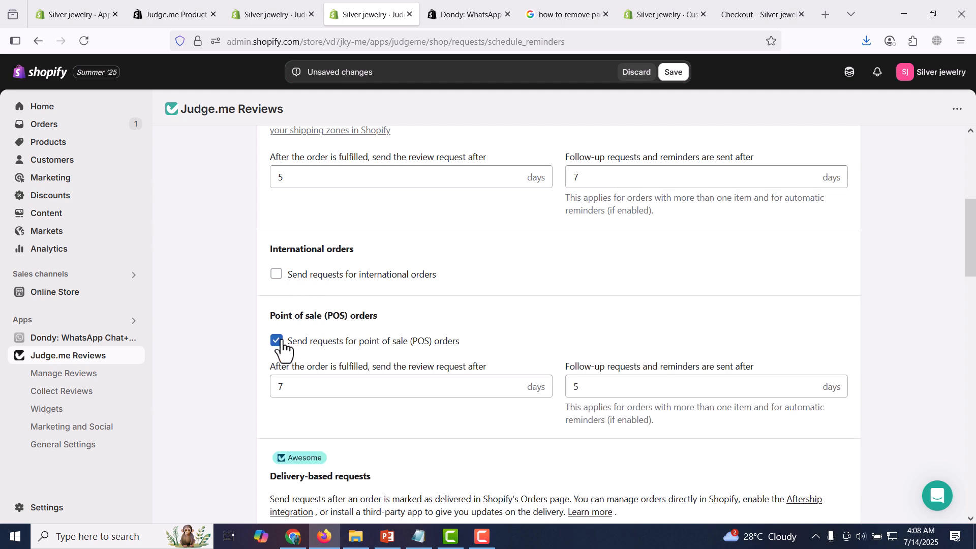
left_click(273, 350)
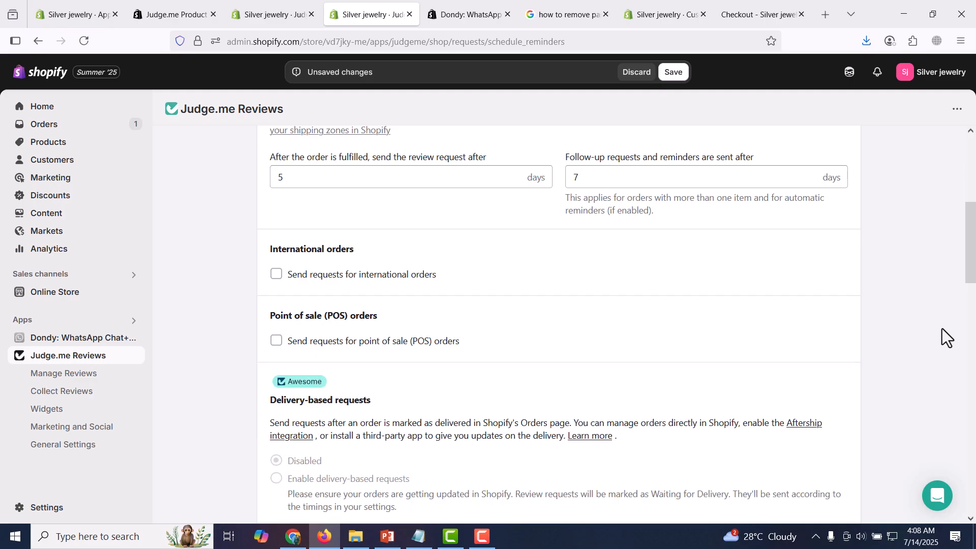
left_click(972, 334)
scroll(973, 334, "down", 5)
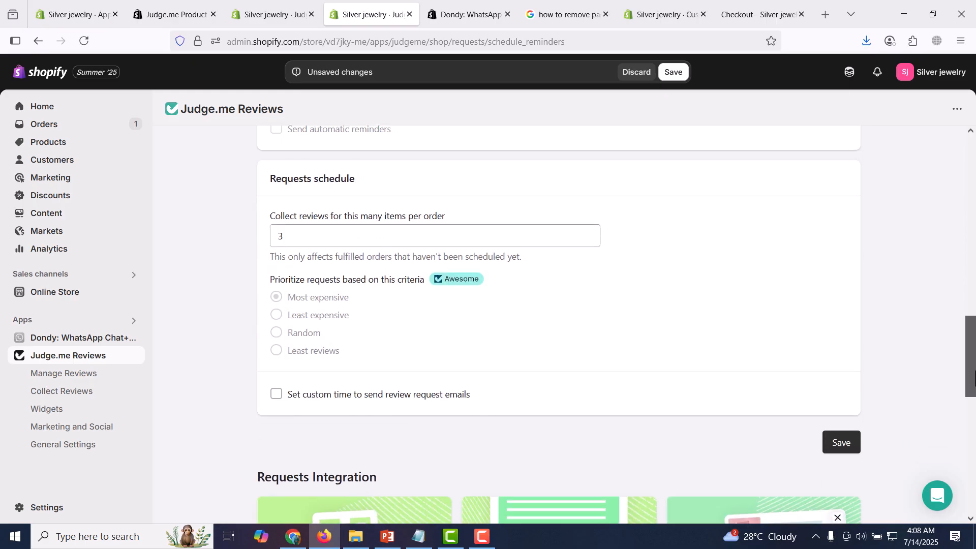
left_click(856, 358)
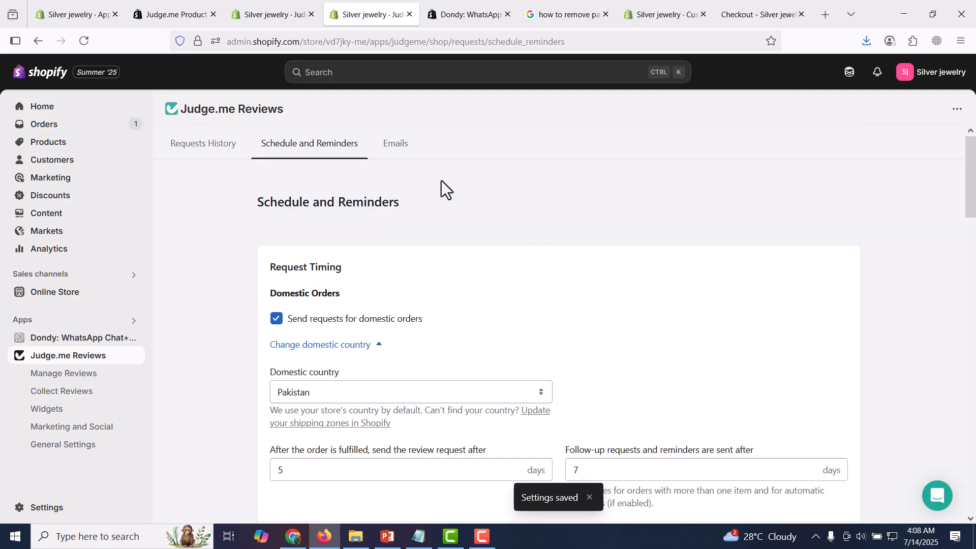
- Check the sender name and campaign options in the review email settings, then return to the Requests History
left_click(401, 152)
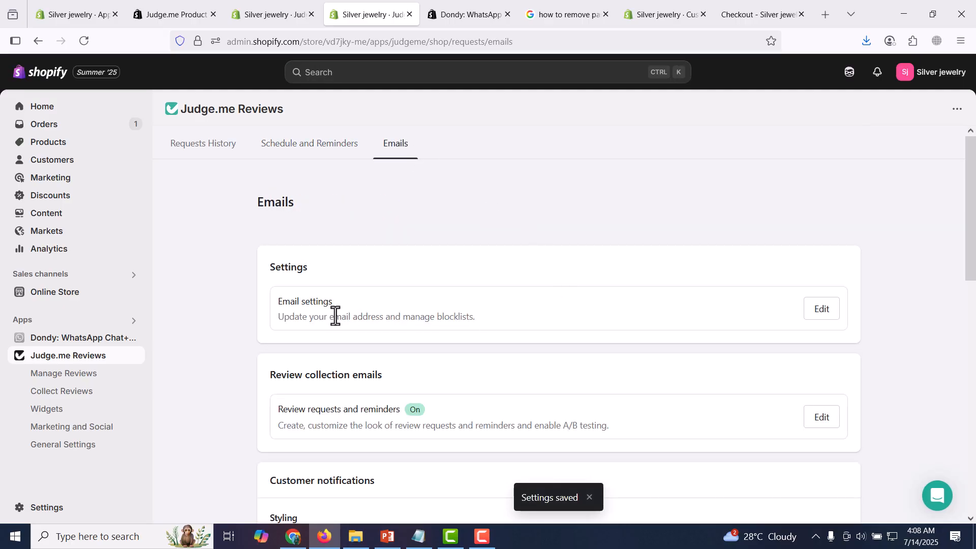
left_click(822, 310)
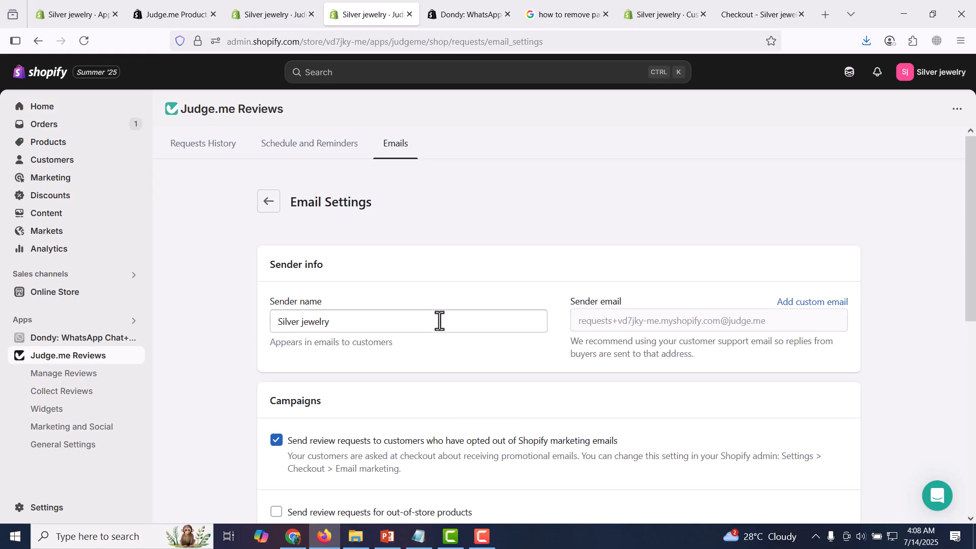
left_click(411, 324)
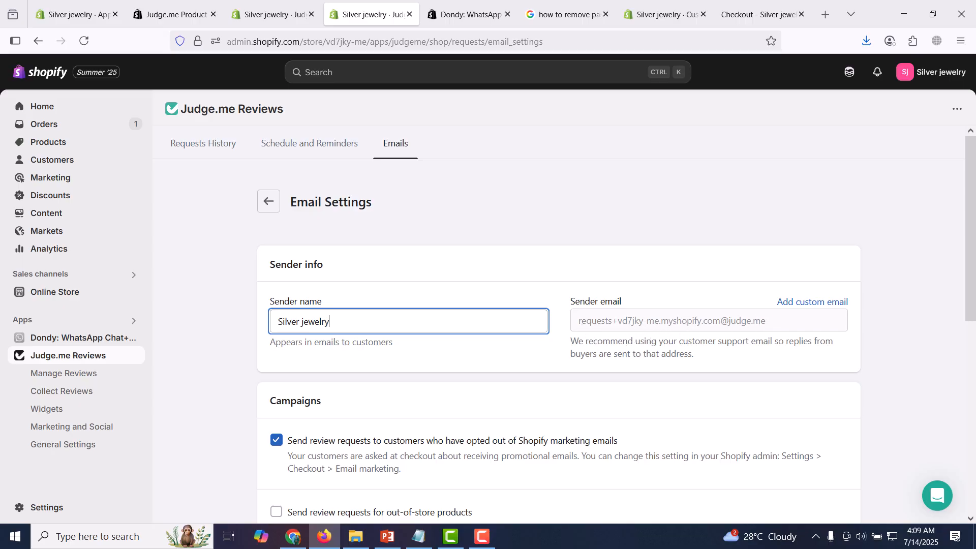
left_click_drag(972, 206, 973, 158)
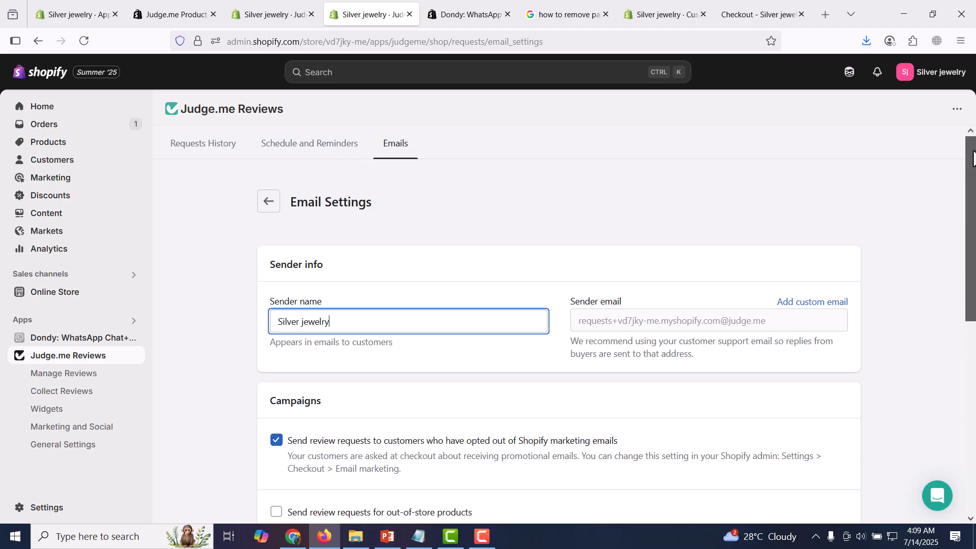
left_click(226, 154)
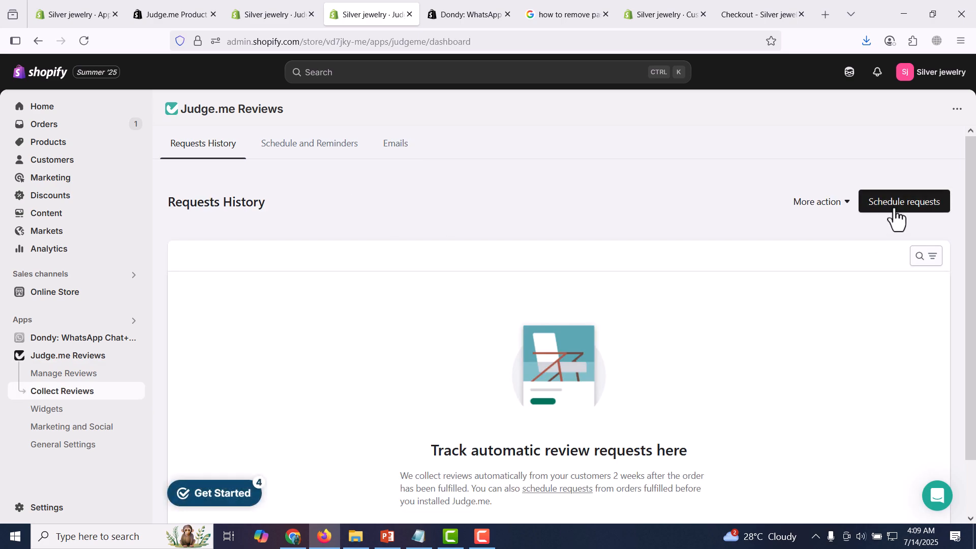
- Install Judge.me's Star Rating Badge widget on the default product template and save the theme
left_click(69, 413)
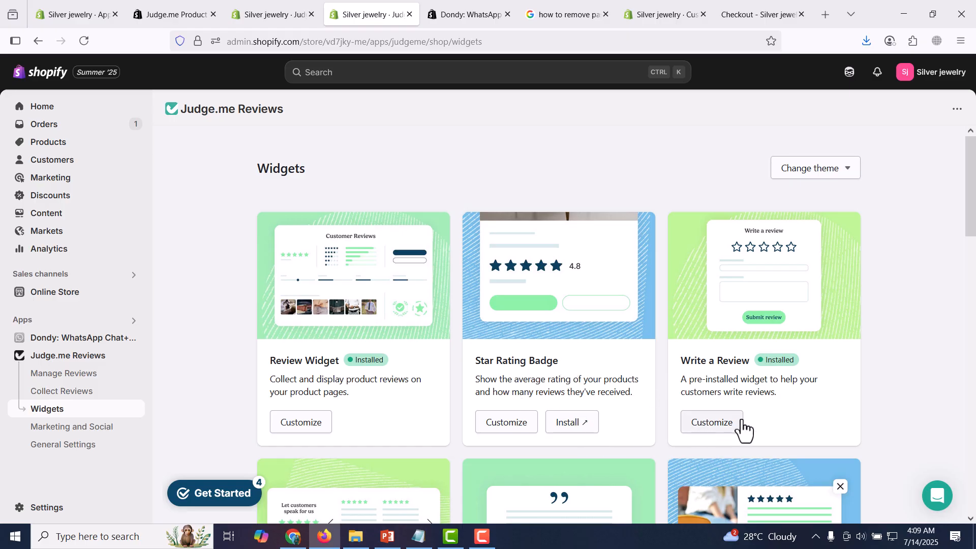
scroll(864, 305, "down", 5)
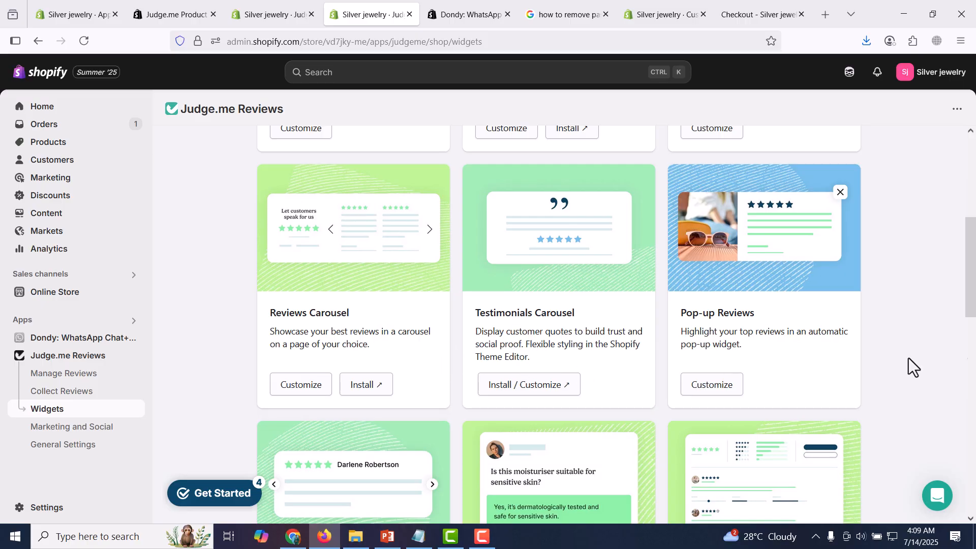
left_click_drag(972, 291, 973, 374)
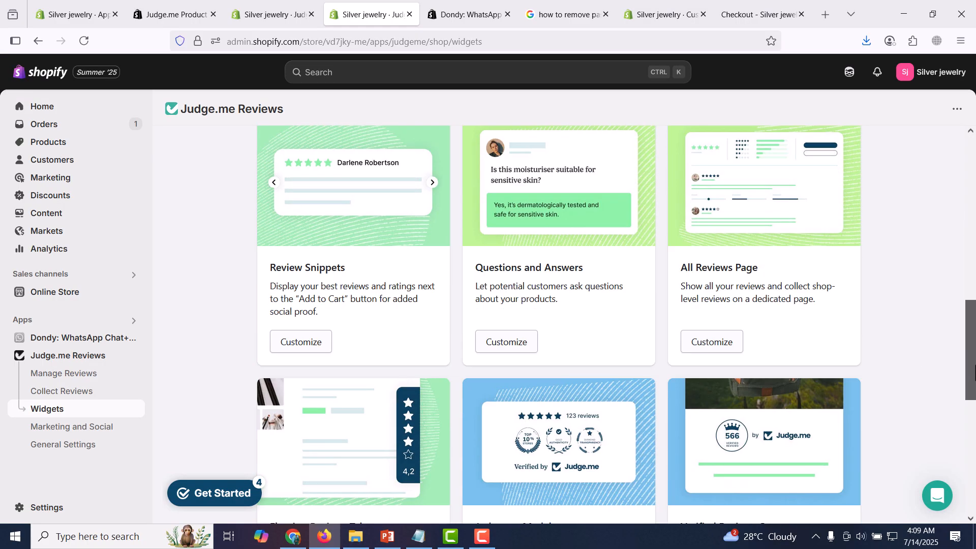
left_click_drag(973, 374, 943, 181)
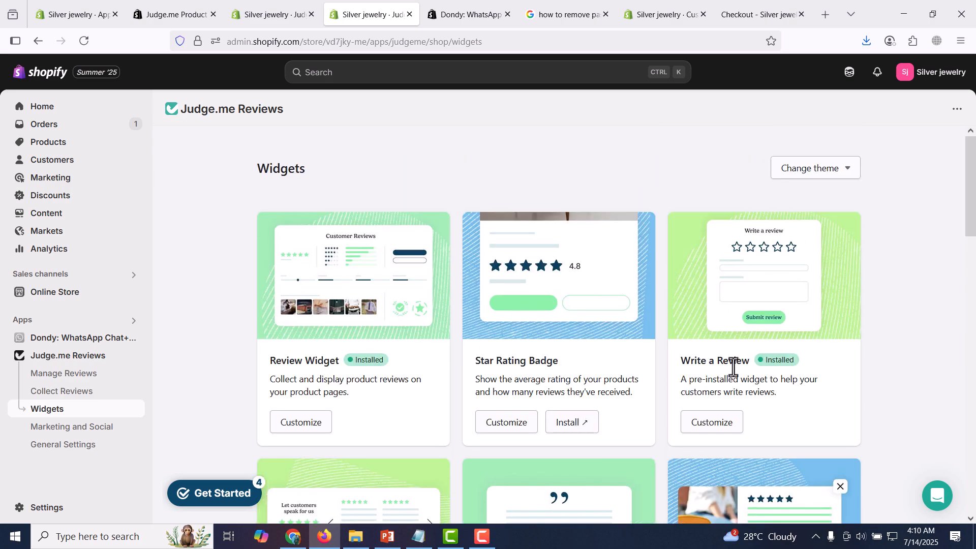
left_click(580, 426)
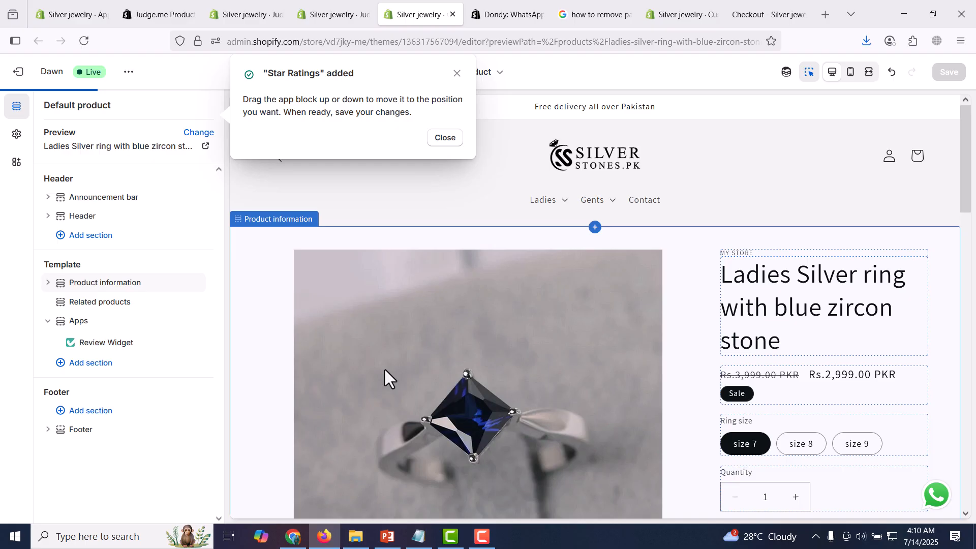
scroll(345, 361, "down", 10)
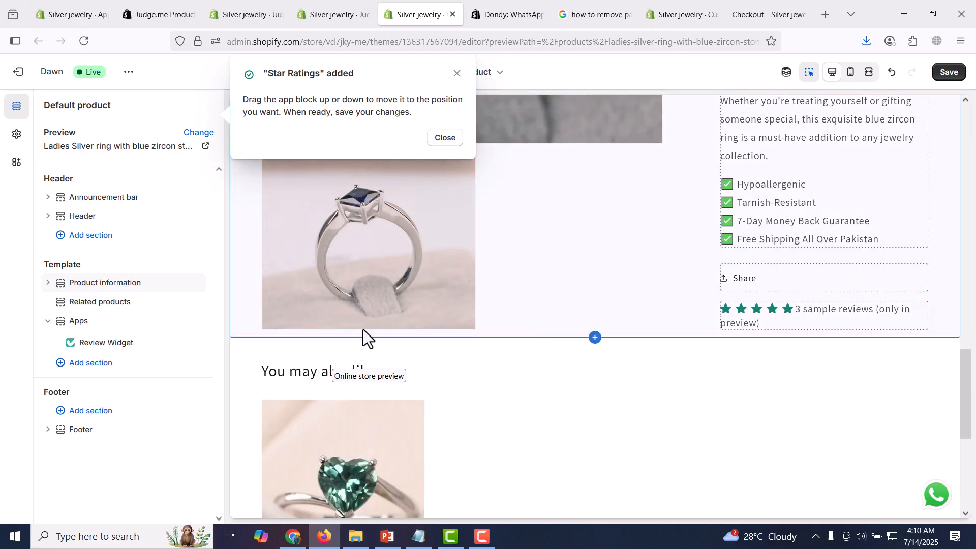
left_click(444, 137)
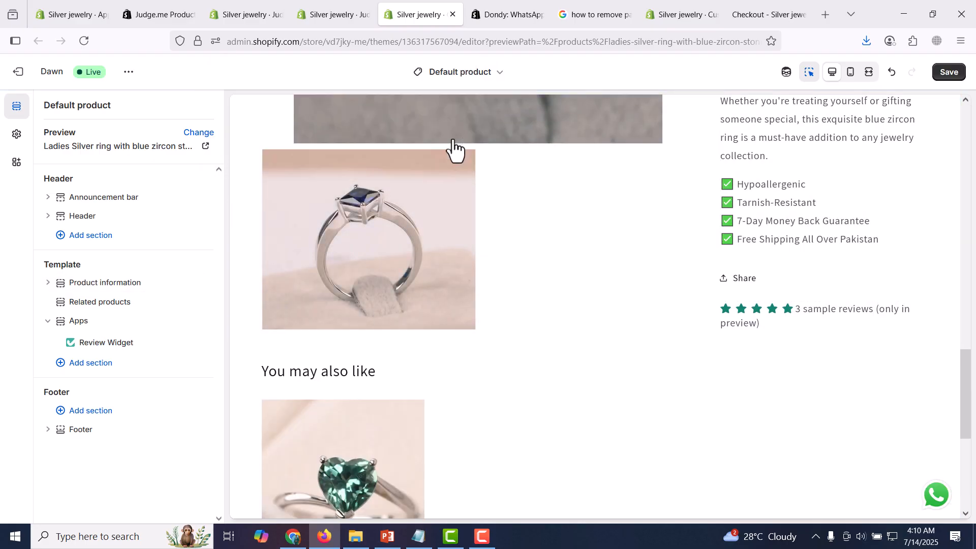
left_click(949, 75)
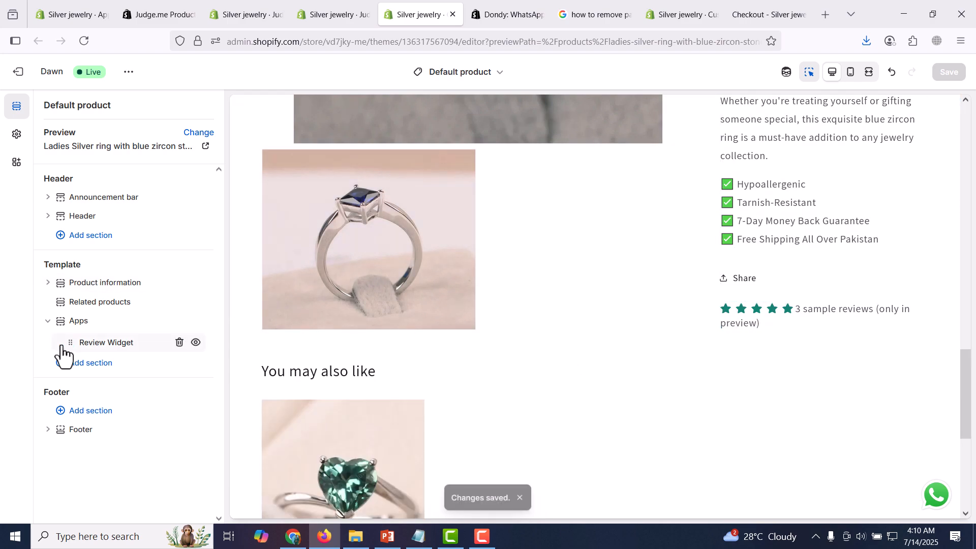
- Move the Review Widget from the Apps section into Product information, between the title and the price
mouse_move(71, 343)
left_mouse_down()
mouse_move(71, 292)
mouse_move(78, 342)
left_mouse_up()
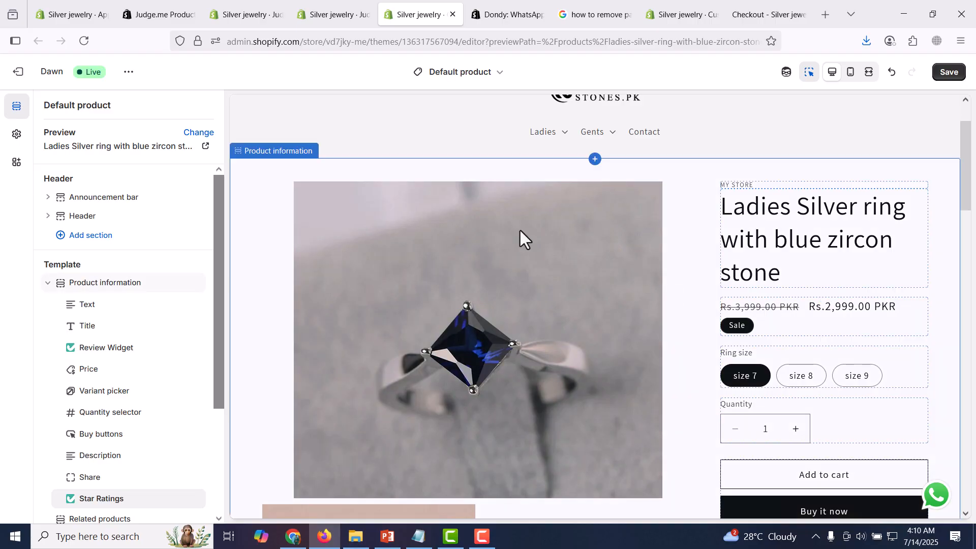
left_click(498, 76)
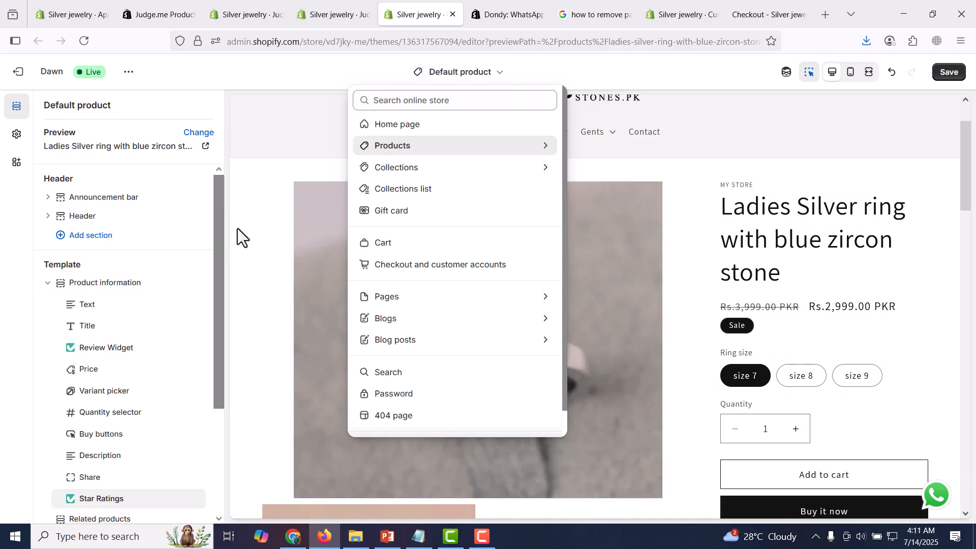
left_click(193, 242)
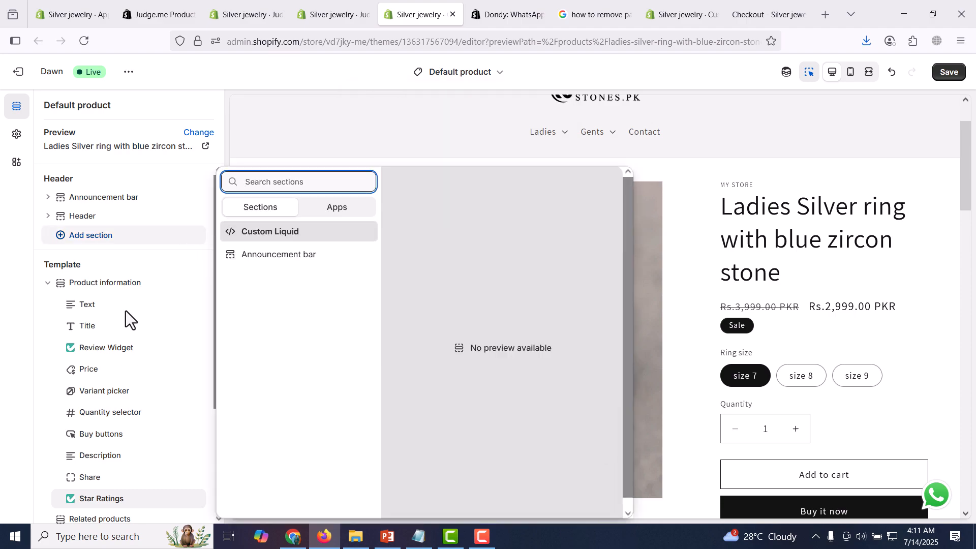
left_click(351, 164)
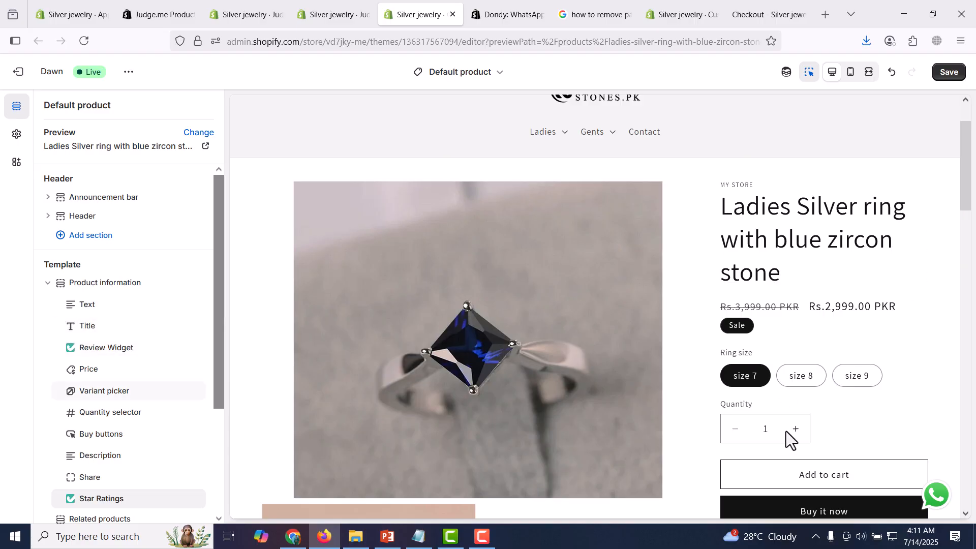
- Examine the product page preview and the template's block list to check the placement of the review blocks
scroll(831, 147, "down", 7)
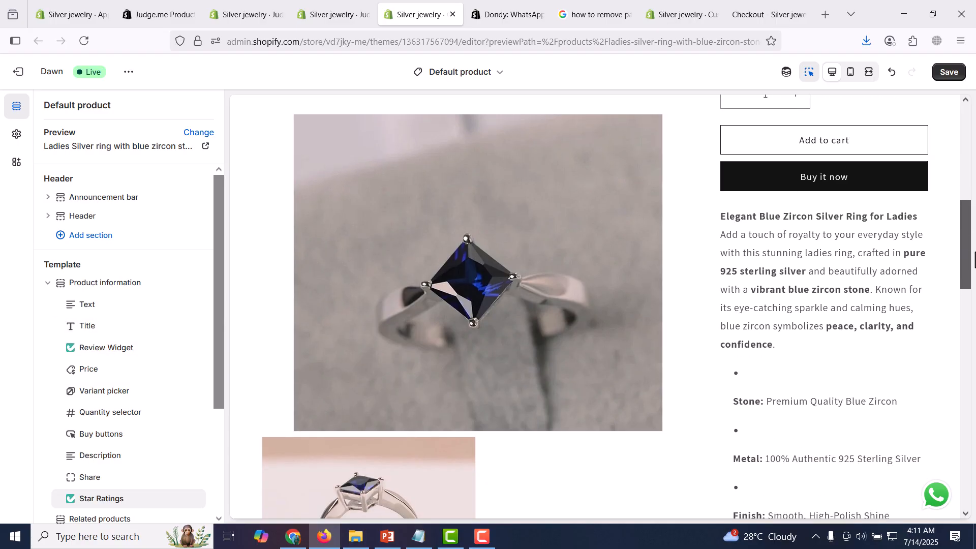
left_click_drag(218, 279, 224, 414)
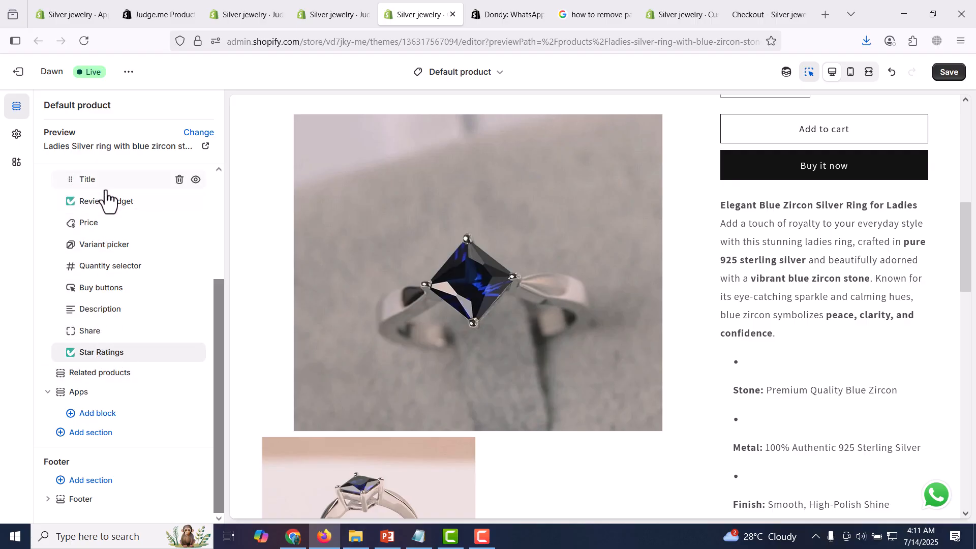
mouse_move(120, 392)
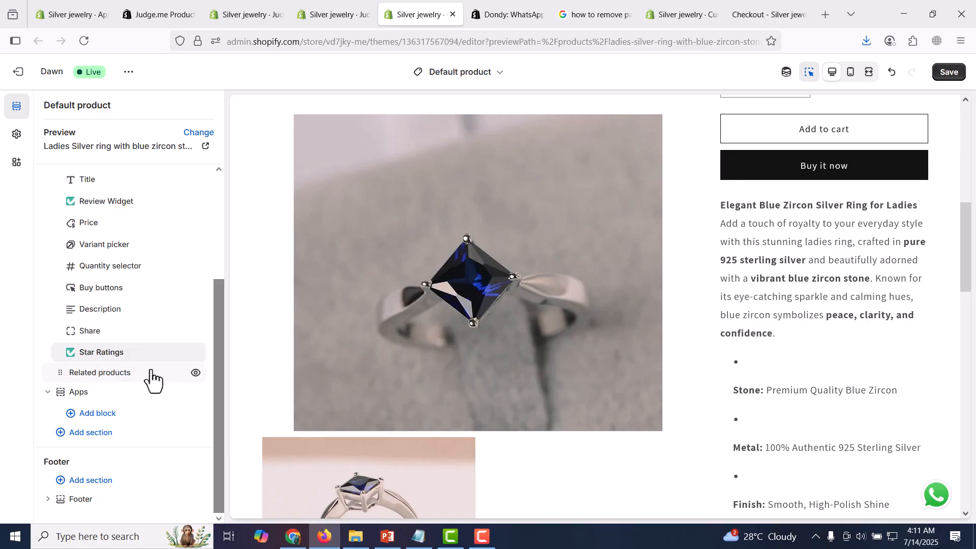
left_click_drag(968, 235, 971, 433)
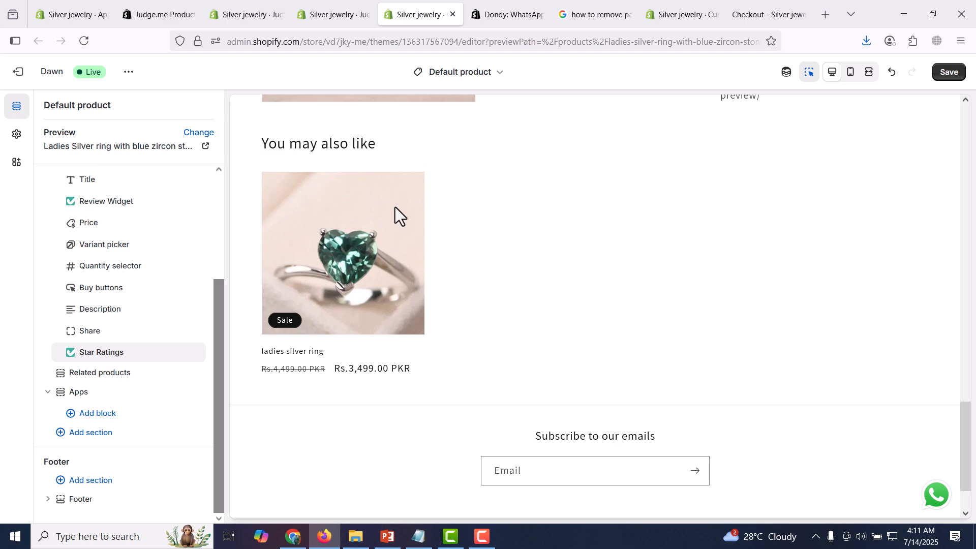
left_click_drag(967, 467, 975, 496)
scroll(733, 373, "up", 2)
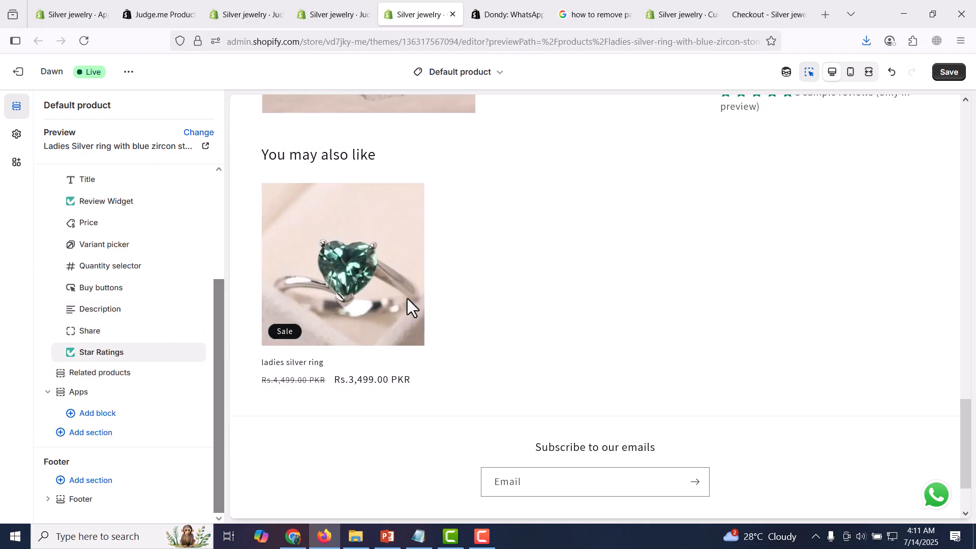
scroll(563, 300, "down", 2)
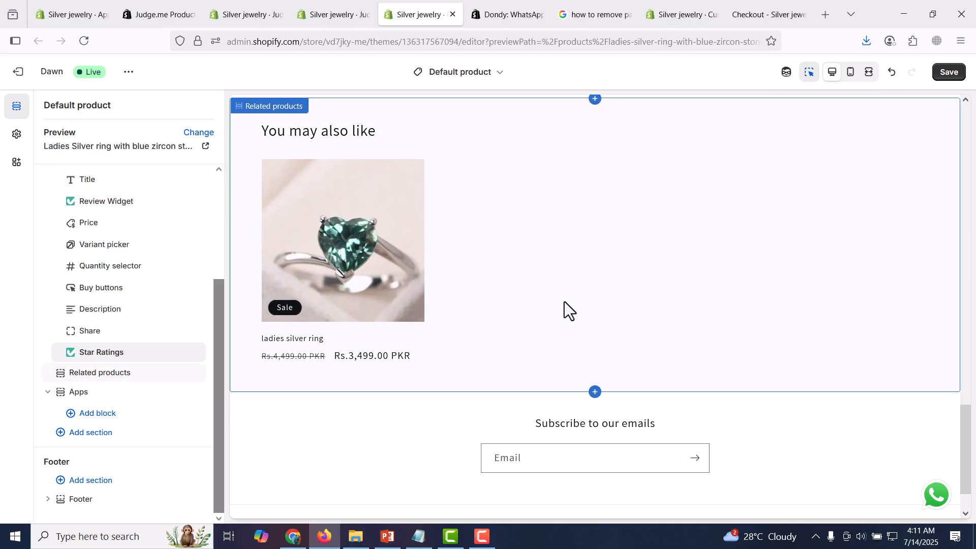
- Add Judge.me's Review Widget as an app section below the Video section on the home page, and expand that section
left_click(489, 77)
left_click(422, 128)
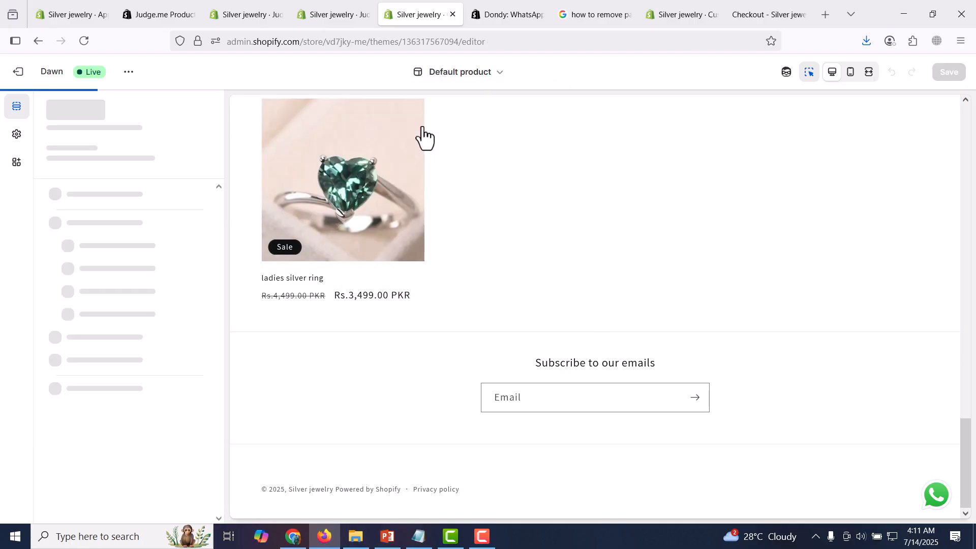
scroll(510, 275, "down", 10)
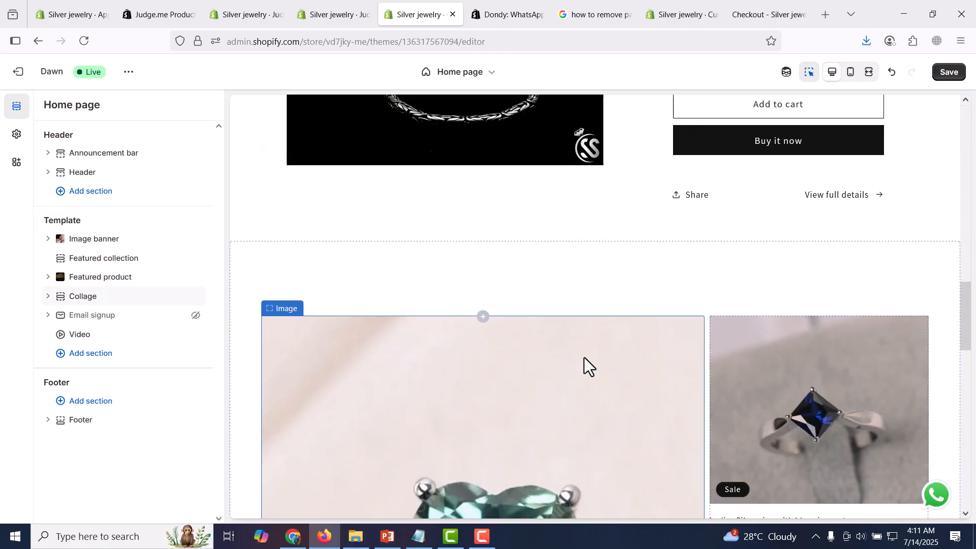
scroll(583, 357, "down", 15)
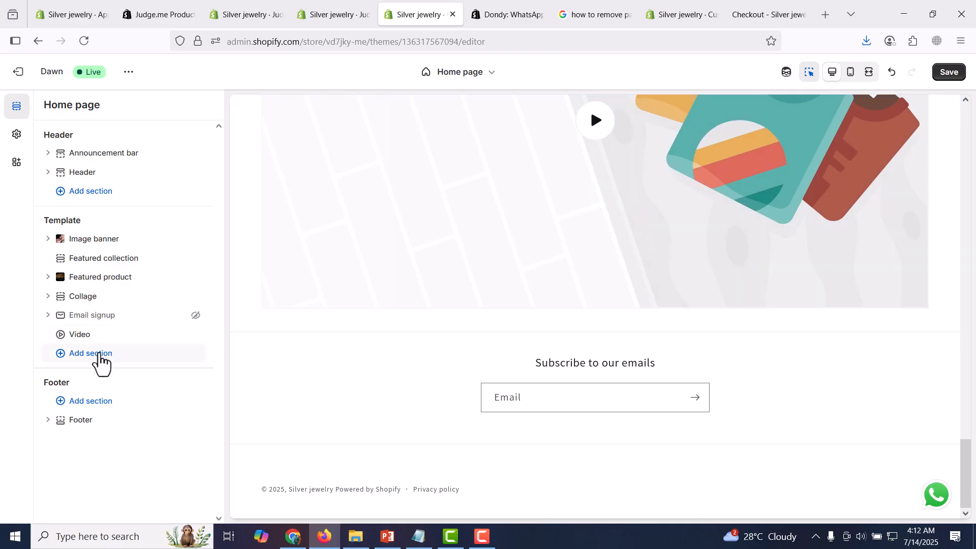
left_click(98, 354)
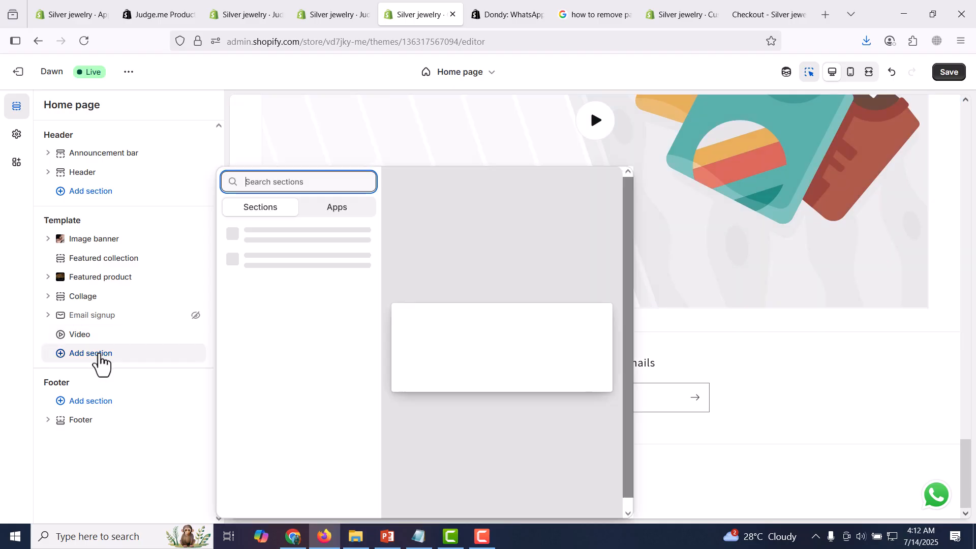
left_click(334, 214)
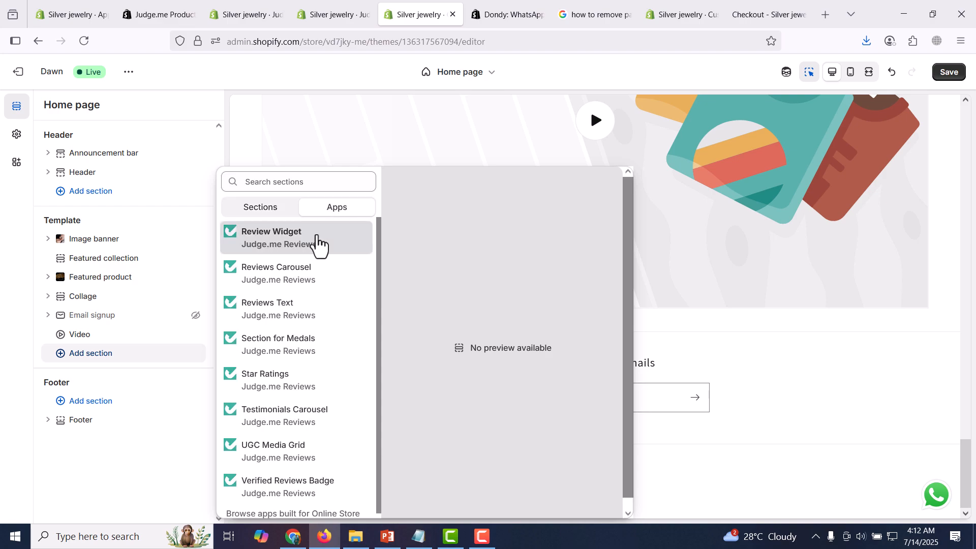
left_click(316, 244)
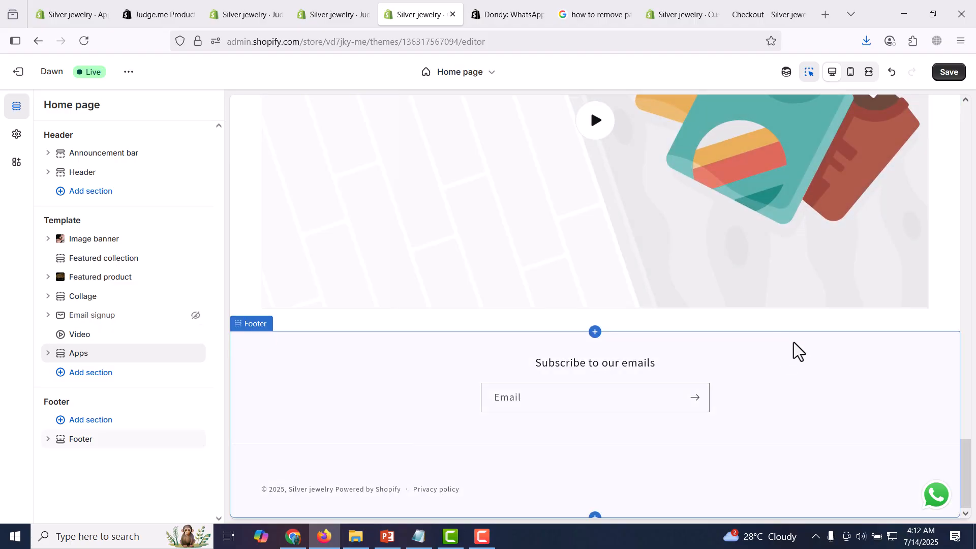
mouse_move(967, 477)
left_mouse_down()
mouse_move(969, 356)
mouse_move(970, 477)
left_mouse_up()
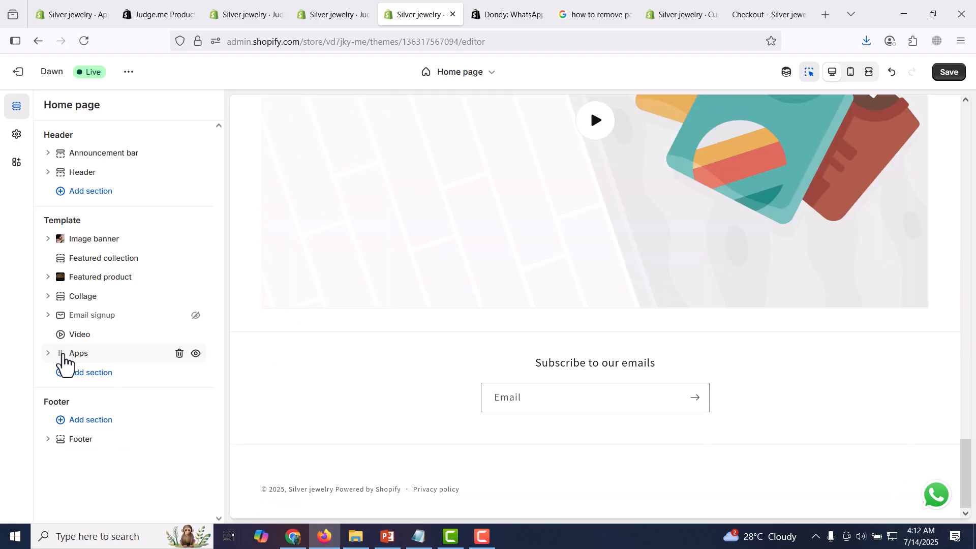
left_click(48, 354)
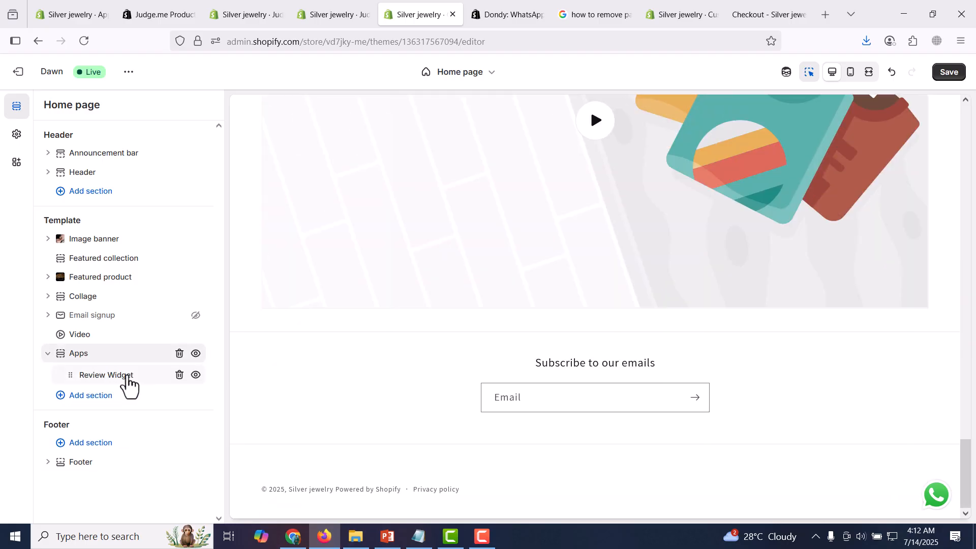
- Remove the Review Widget block and the Apps section that contained it from the home page template
left_click(128, 381)
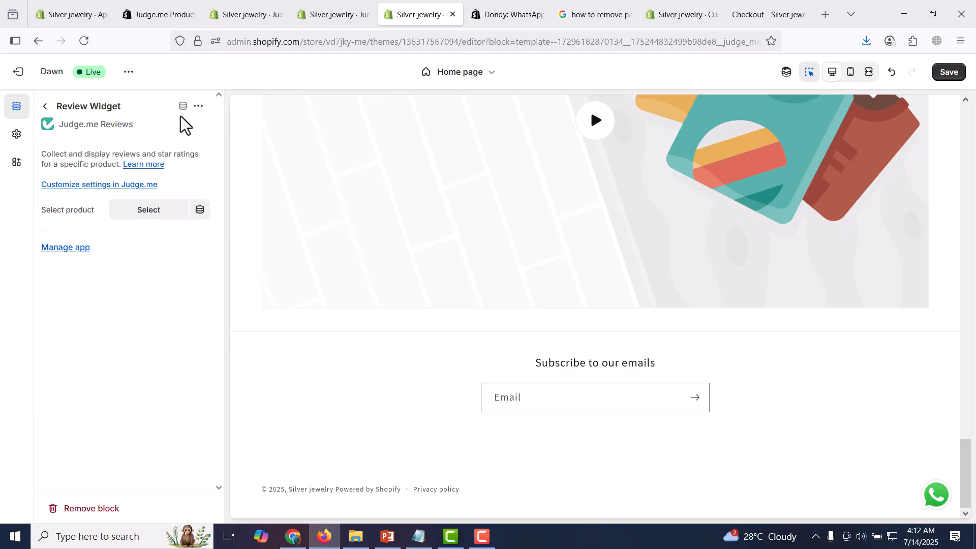
left_click(199, 106)
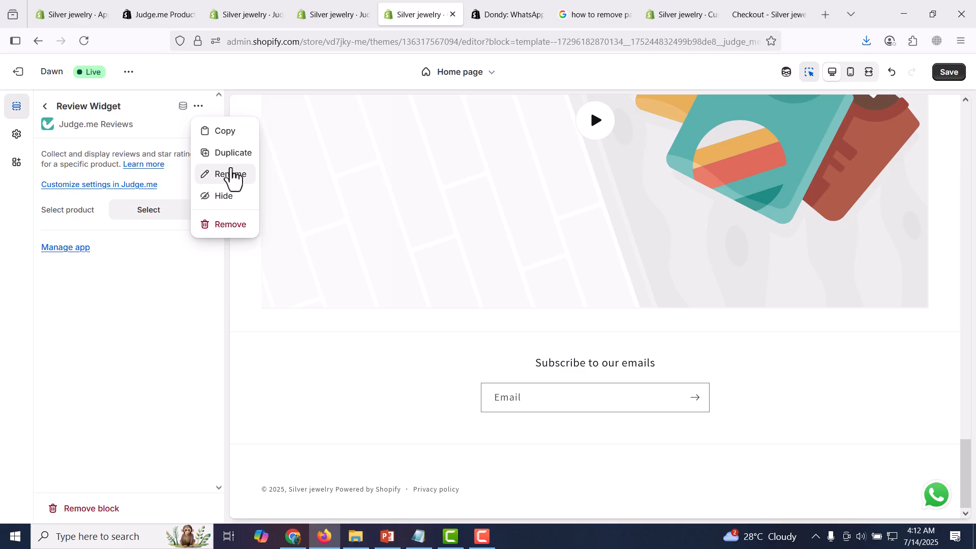
left_click(229, 233)
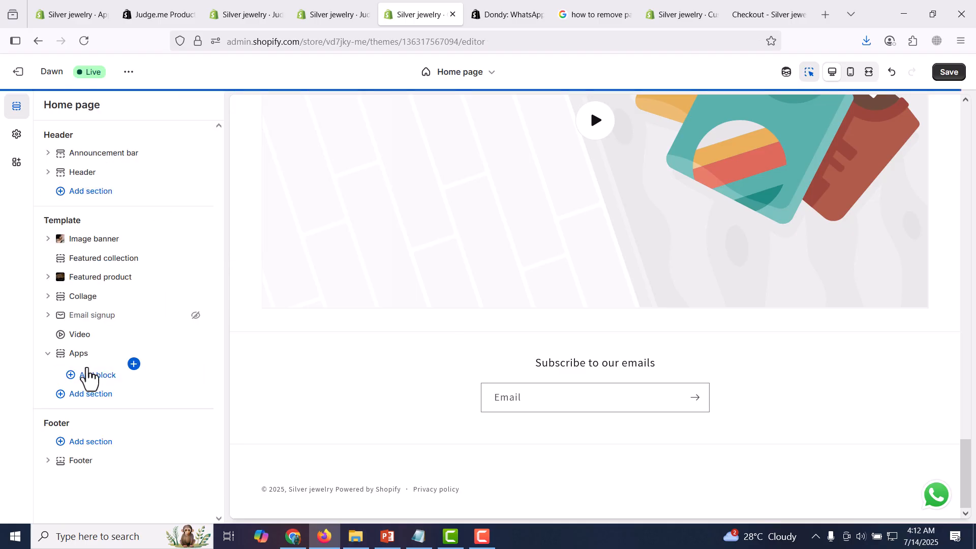
left_click(80, 357)
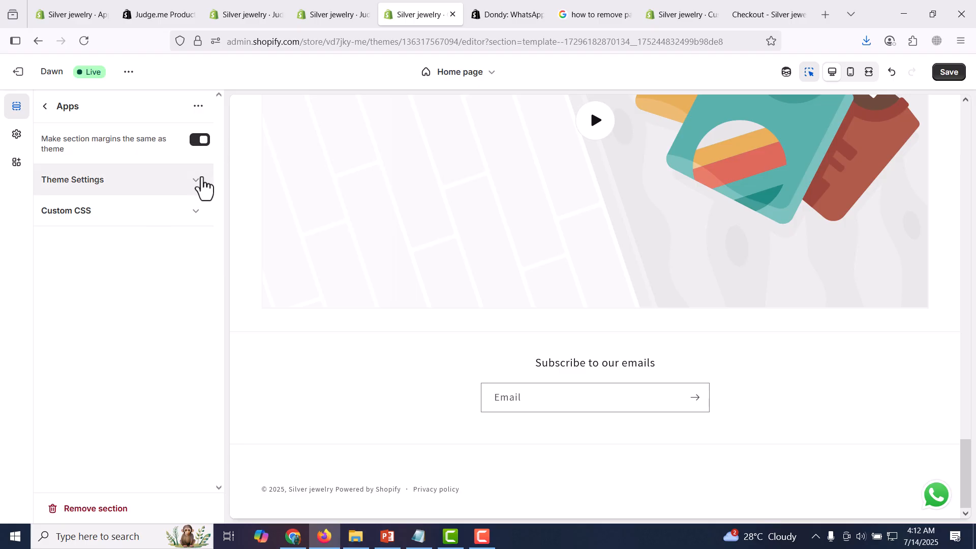
left_click(45, 106)
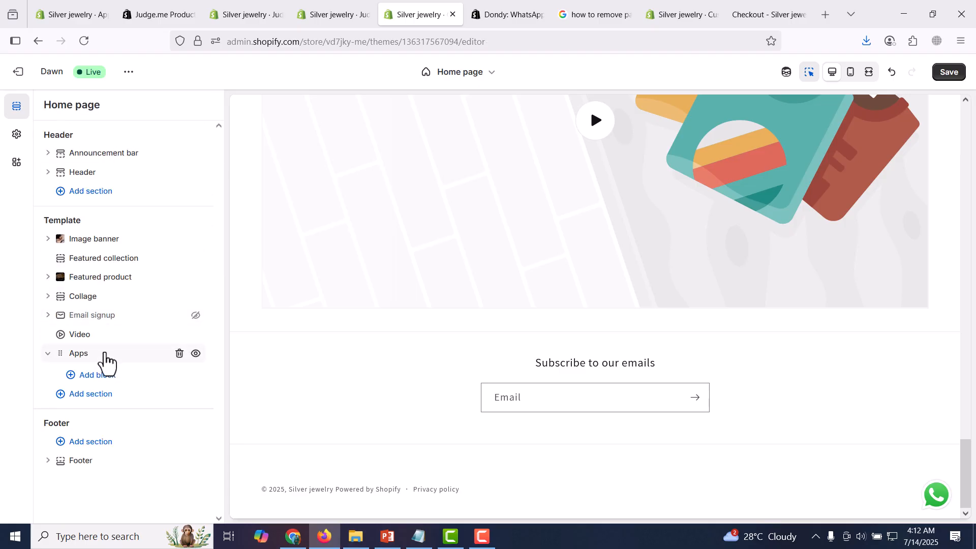
left_click(105, 353)
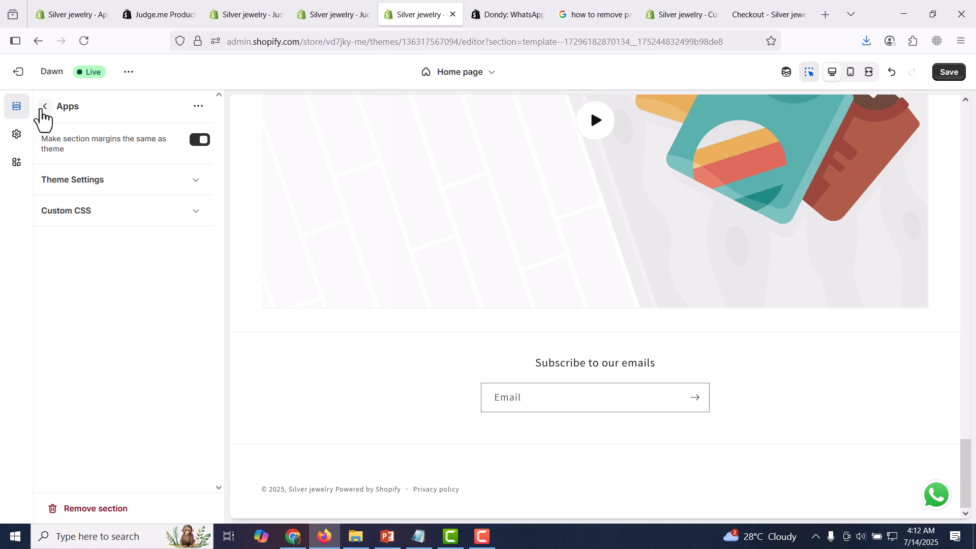
left_click(45, 107)
left_click(178, 354)
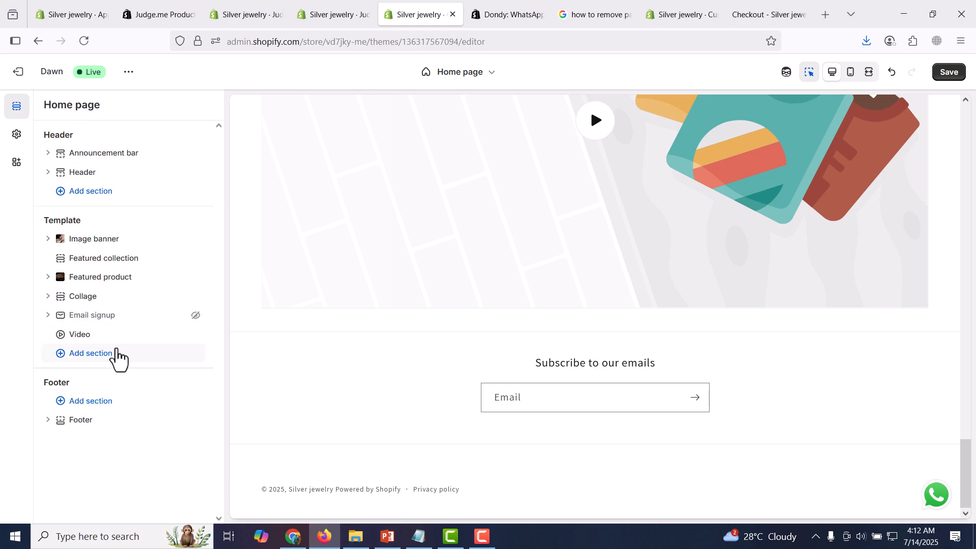
- Add Judge.me's Reviews Carousel as an app section below the Video section on the home page, and open the carousel block's settings
left_click(117, 354)
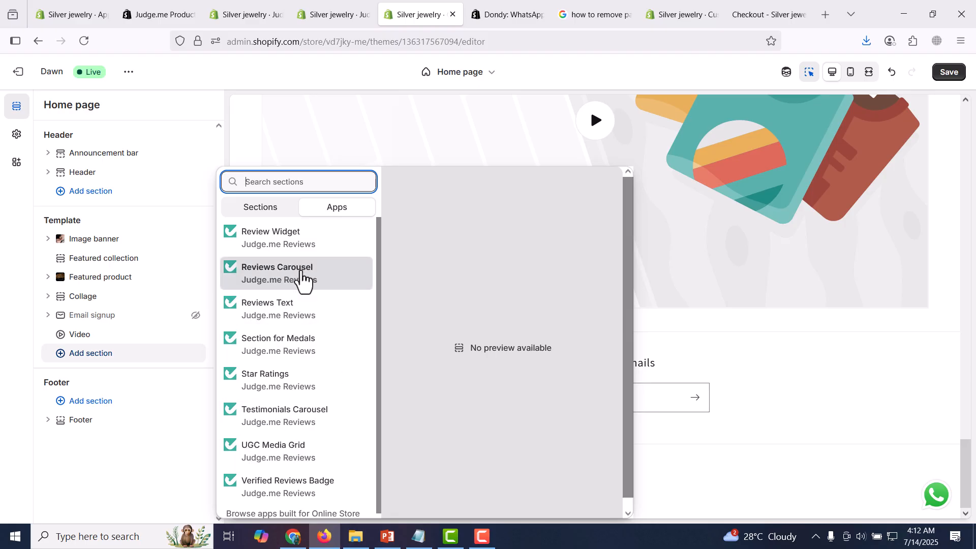
left_click(301, 279)
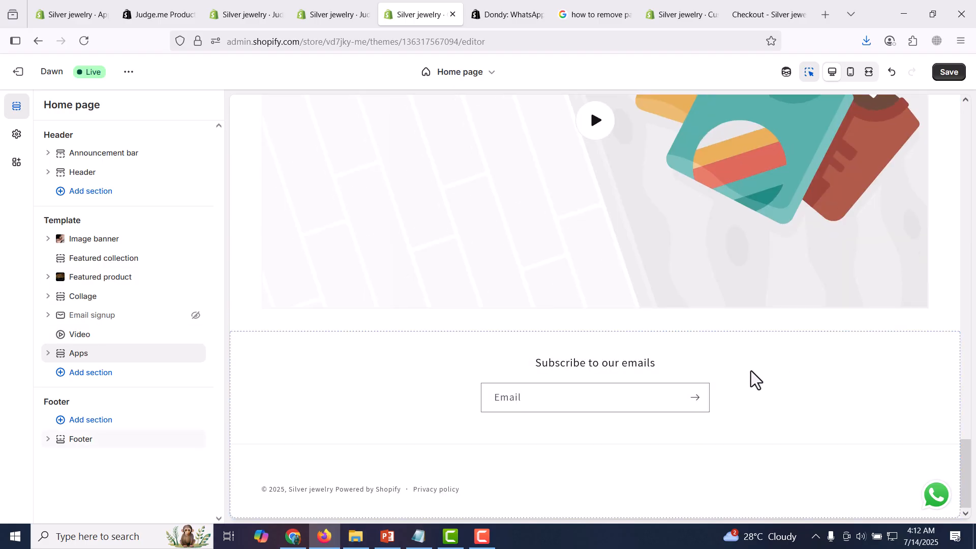
left_click(48, 353)
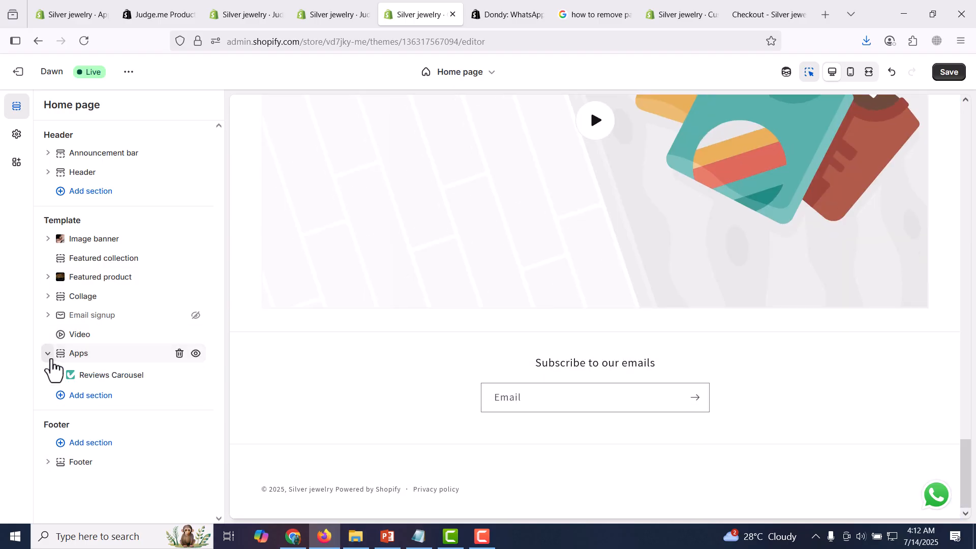
left_click(135, 380)
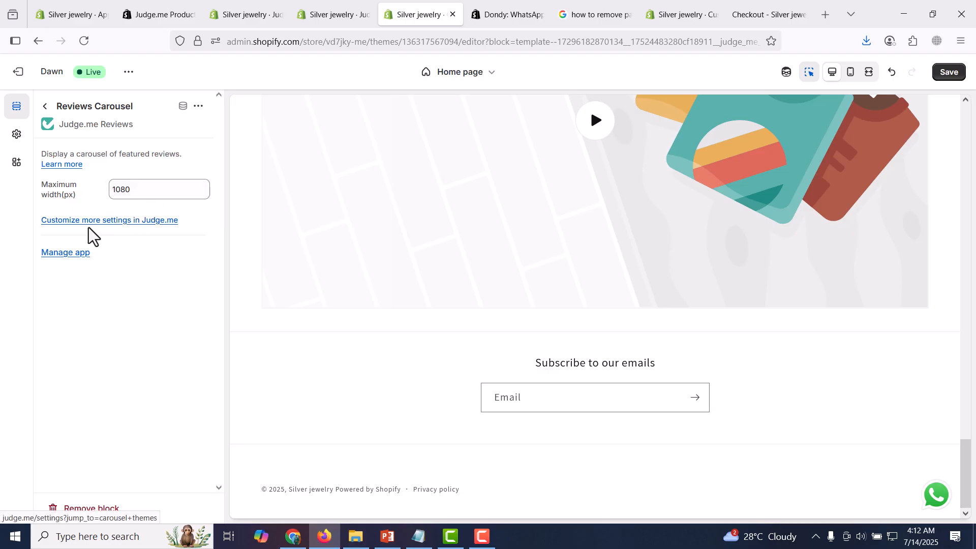
- Save the home page changes and exit the theme editor to the store's theme administration
left_click(944, 76)
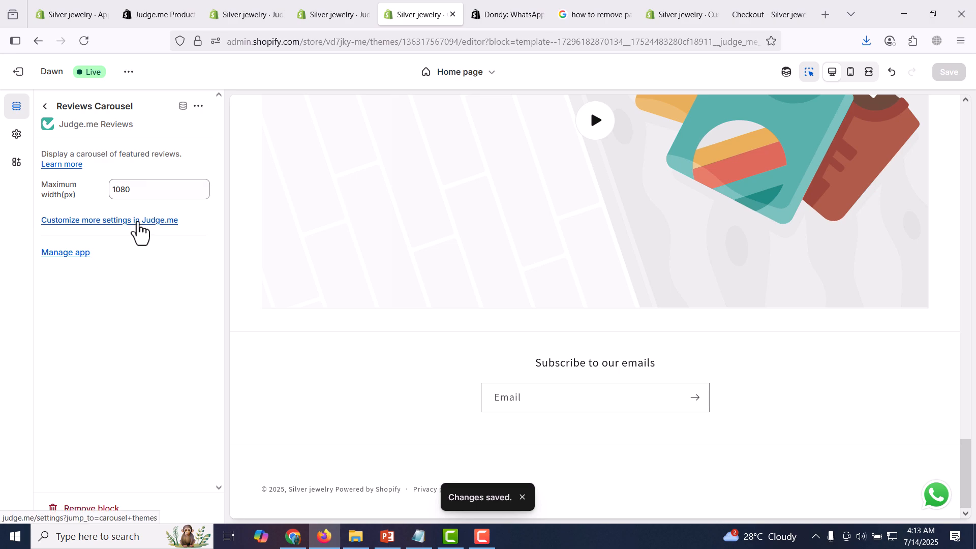
left_click(45, 107)
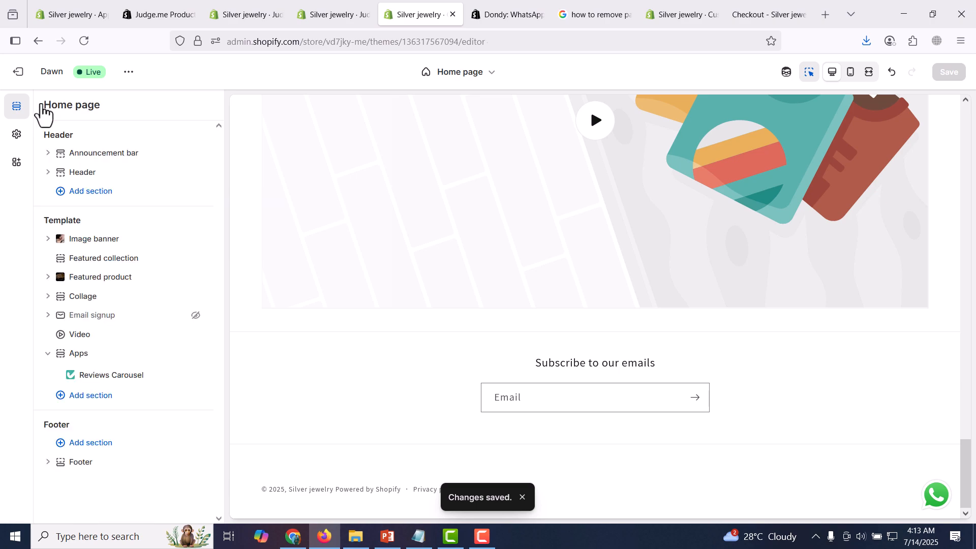
left_click(18, 72)
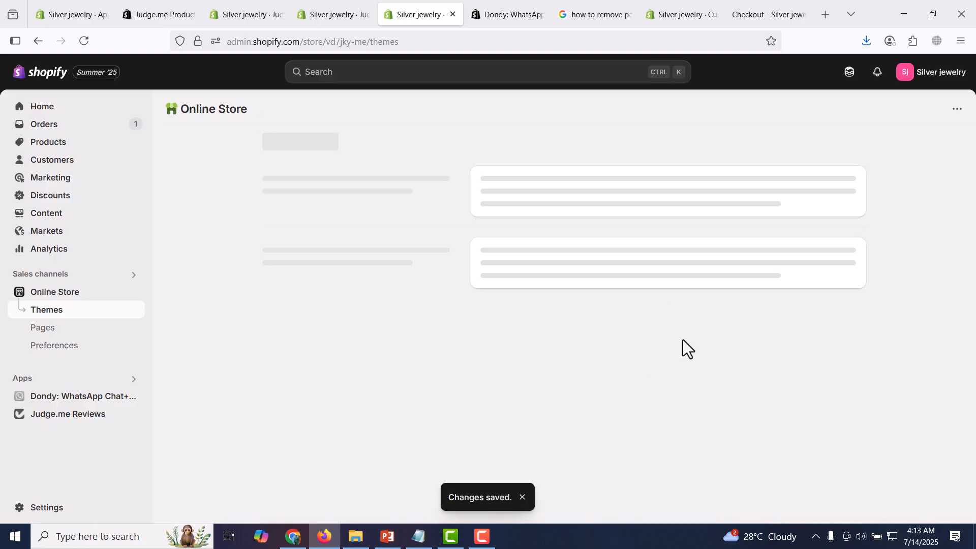